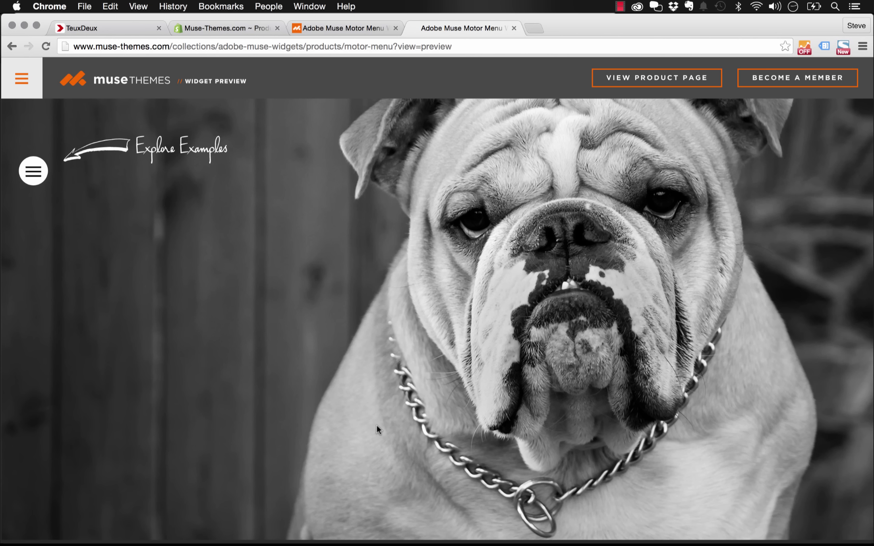
Step: Examine how the example menu expands and collapses in the Motor Menu preview and view Example Three
{"action": "left_click", "coordinate": [37, 176]}
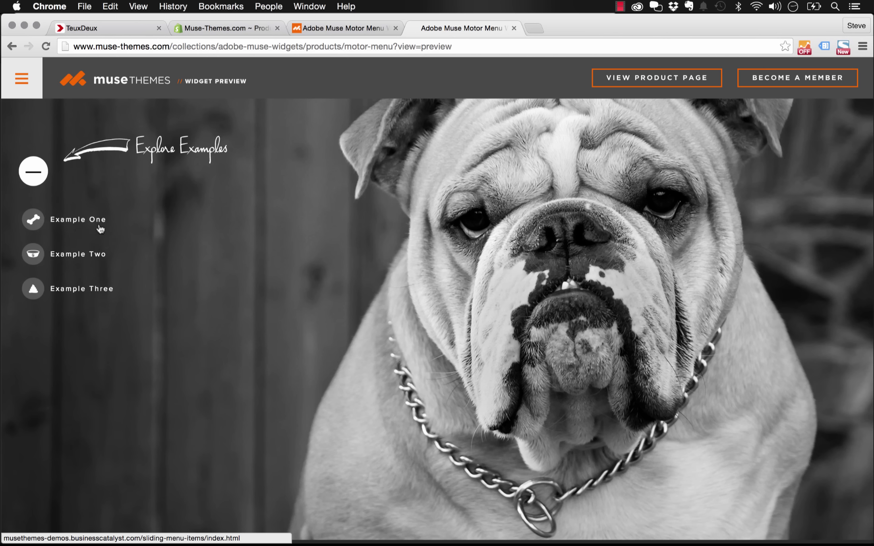
{"action": "left_click", "coordinate": [34, 172]}
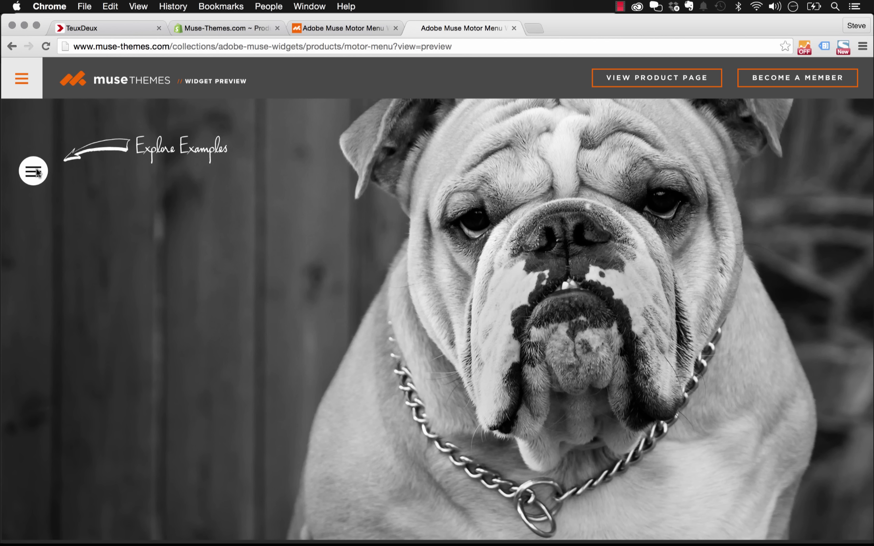
{"action": "left_click", "coordinate": [37, 172]}
{"action": "left_click", "coordinate": [43, 296]}
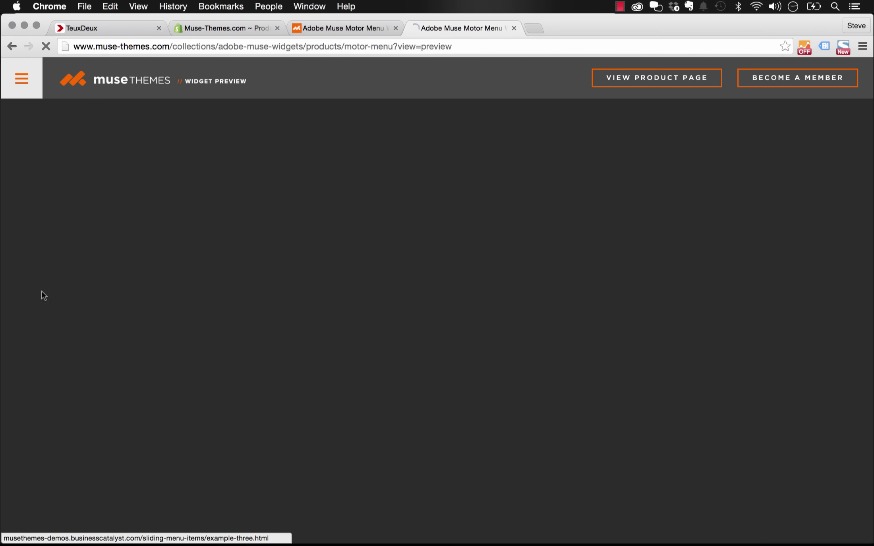
{"action": "left_click", "coordinate": [158, 296]}
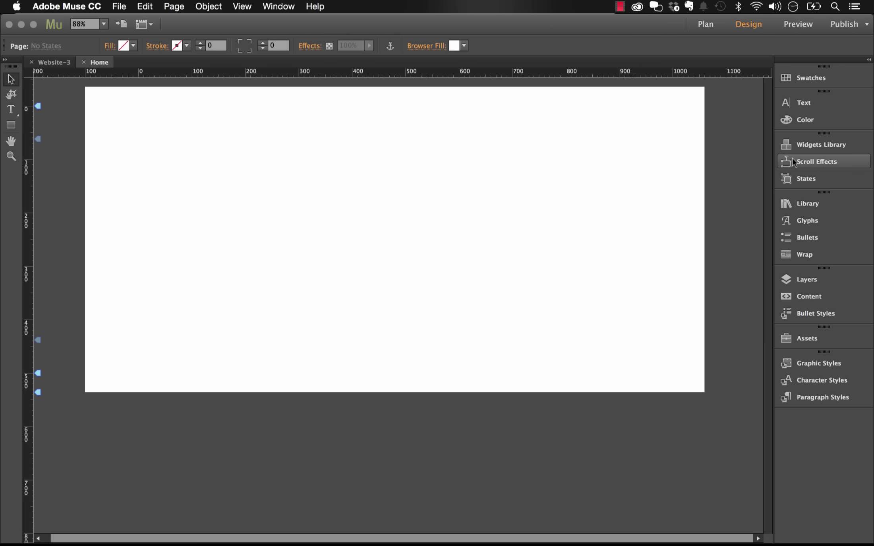
{"action": "left_click", "coordinate": [803, 144]}
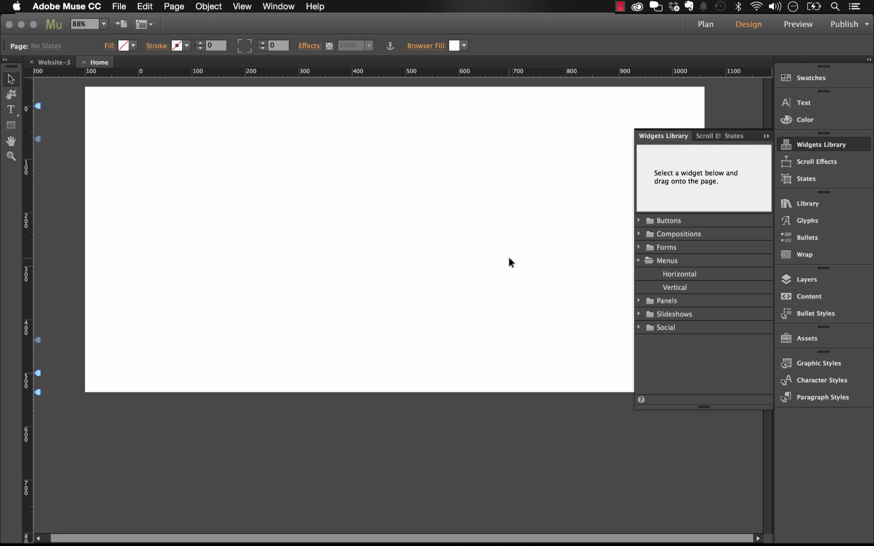
{"action": "left_click", "coordinate": [766, 136]}
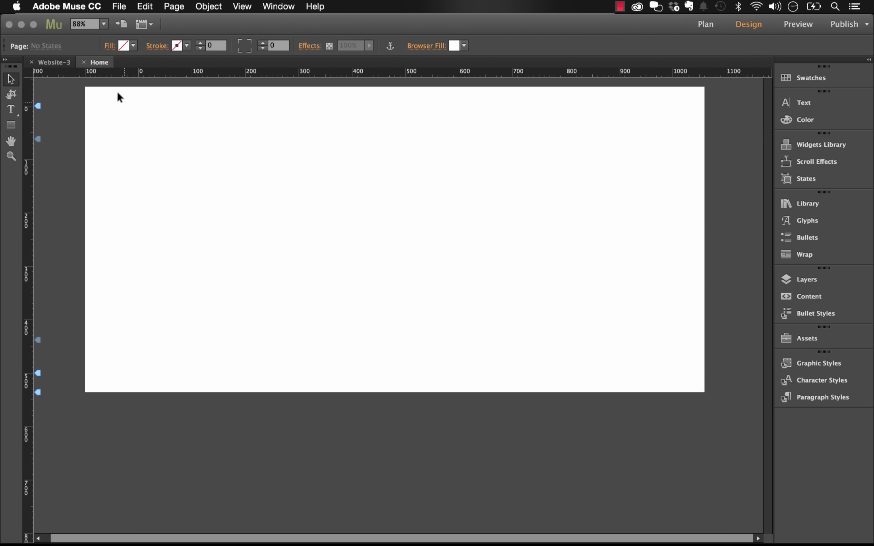
Step: Add three top-level pages named About, Portfolio and Contact after Home in the site plan
{"action": "left_click", "coordinate": [54, 62]}
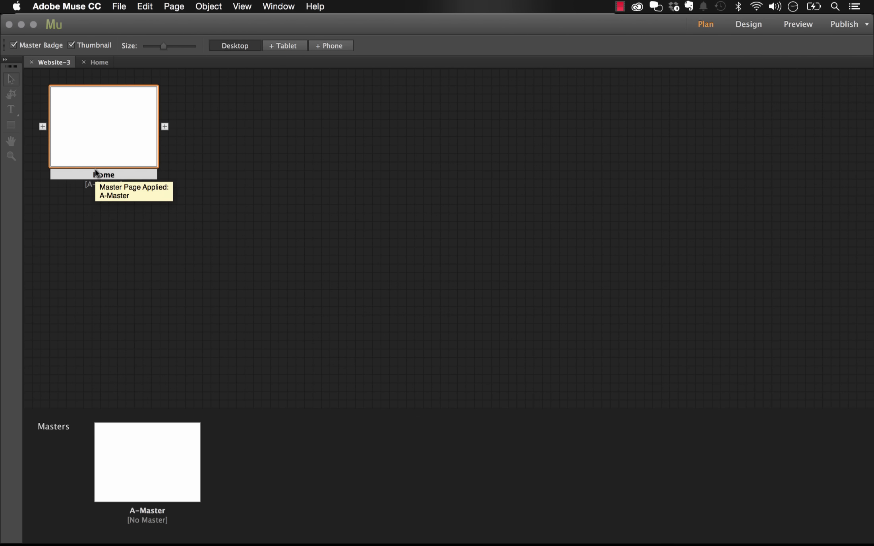
{"action": "left_click", "coordinate": [164, 127]}
{"action": "type", "text": "About"}
{"action": "key", "text": "Return"}
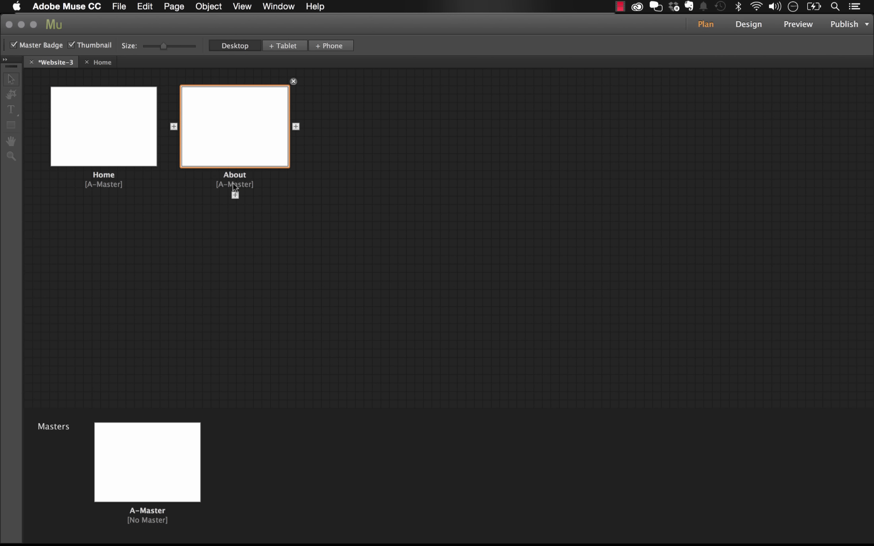
{"action": "left_click", "coordinate": [296, 127]}
{"action": "type", "text": "Portfolio"}
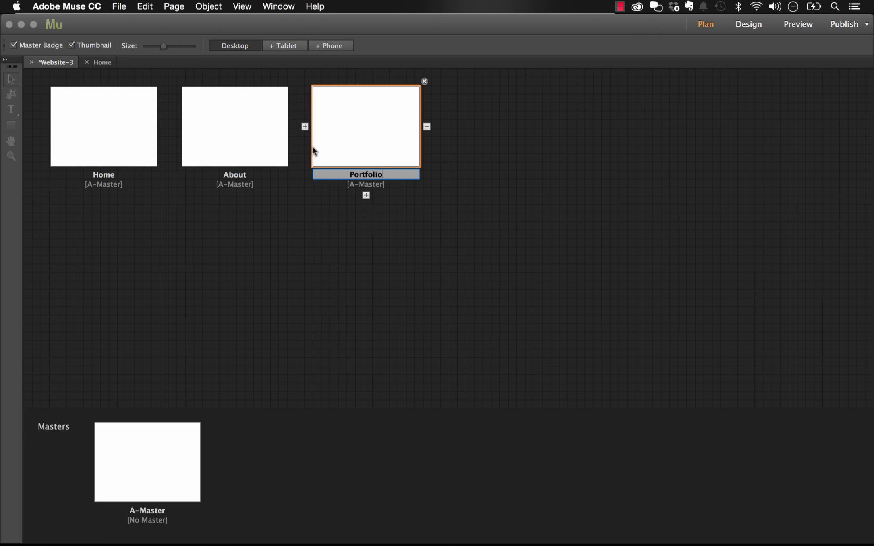
{"action": "key", "text": "Return"}
{"action": "left_click", "coordinate": [427, 127]}
{"action": "type", "text": "Contact"}
{"action": "key", "text": "Return"}
Step: Open the Home page and place a Horizontal menu widget from the Widgets Library on it
{"action": "double_click", "coordinate": [123, 134]}
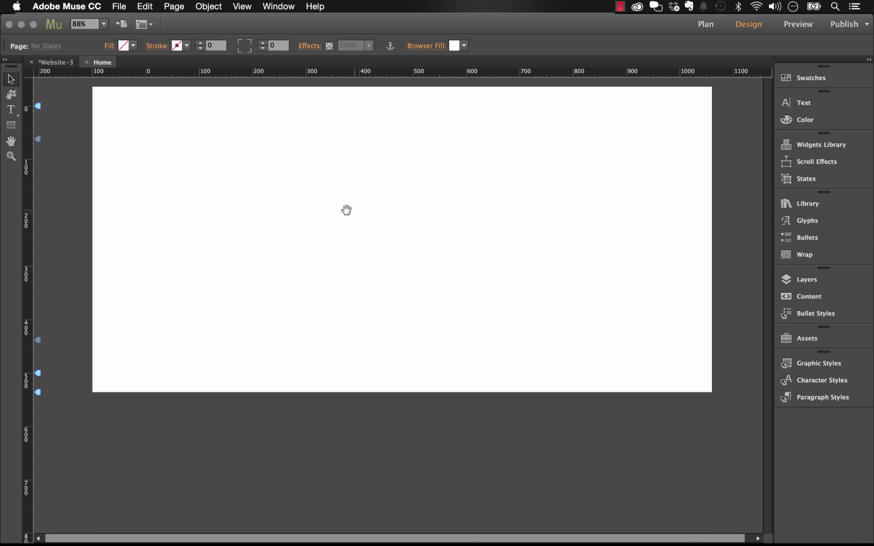
{"action": "left_click", "coordinate": [828, 145]}
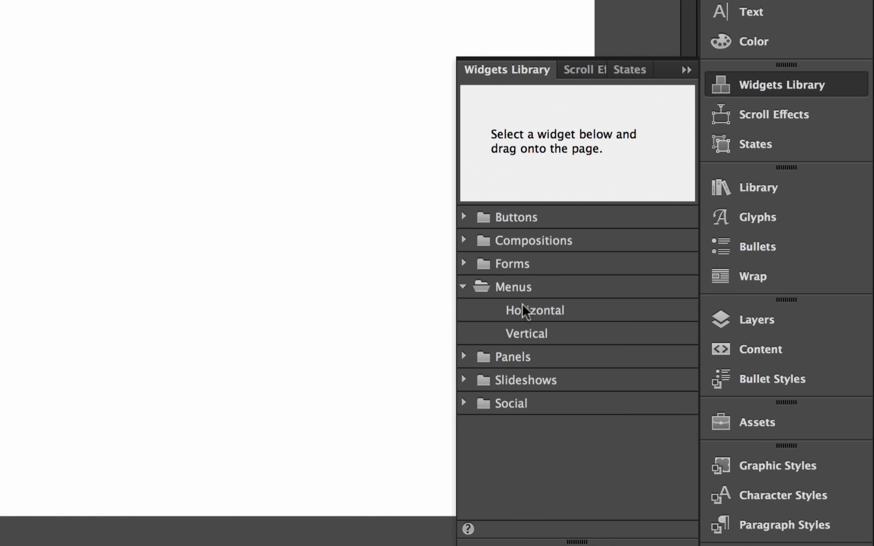
{"action": "left_click", "coordinate": [529, 317]}
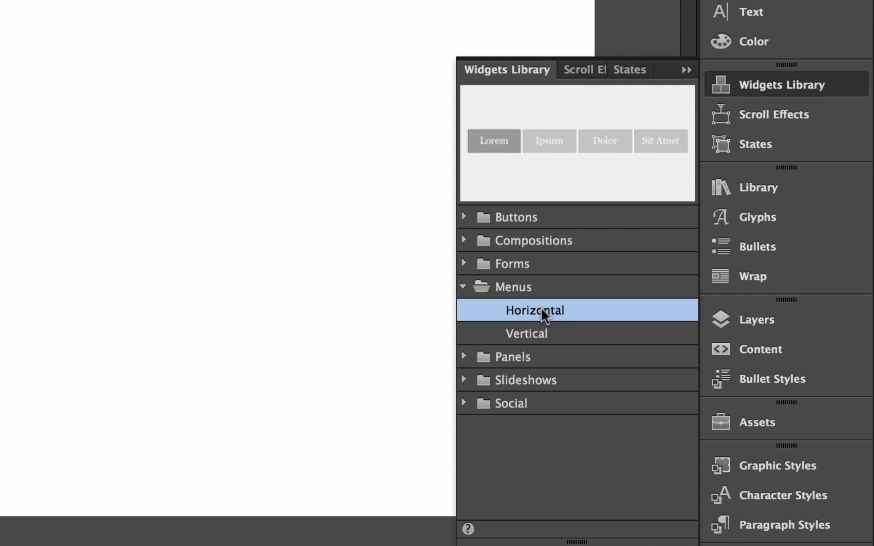
{"action": "left_click_drag", "start_coordinate": [542, 310], "coordinate": [212, 207]}
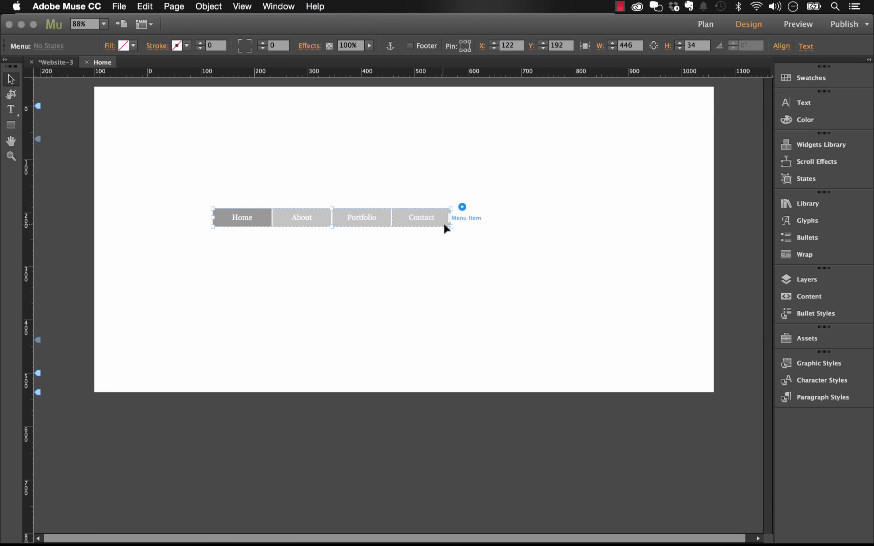
Step: Enlarge the menu to about 786 by 160 and position it around X 87, Y 142
{"action": "left_click_drag", "start_coordinate": [451, 217], "coordinate": [588, 233]}
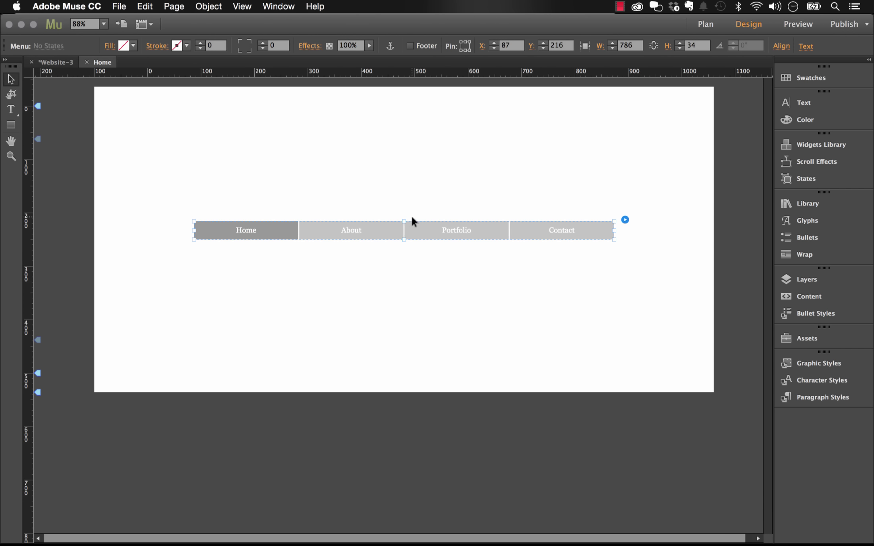
{"action": "left_click_drag", "start_coordinate": [403, 221], "coordinate": [402, 156]}
{"action": "left_click_drag", "start_coordinate": [446, 189], "coordinate": [446, 197]}
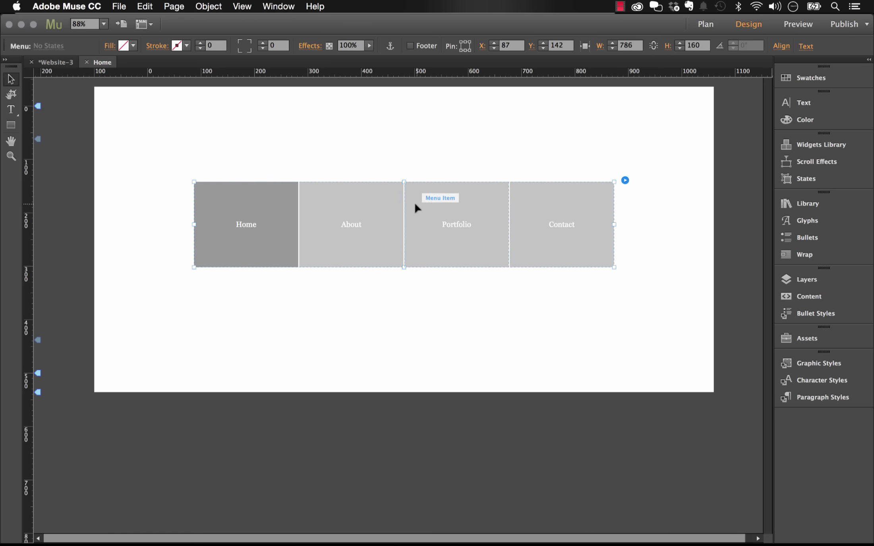
Step: Set the Normal state fill of the menu items to black (000000)
{"action": "left_click", "coordinate": [247, 194]}
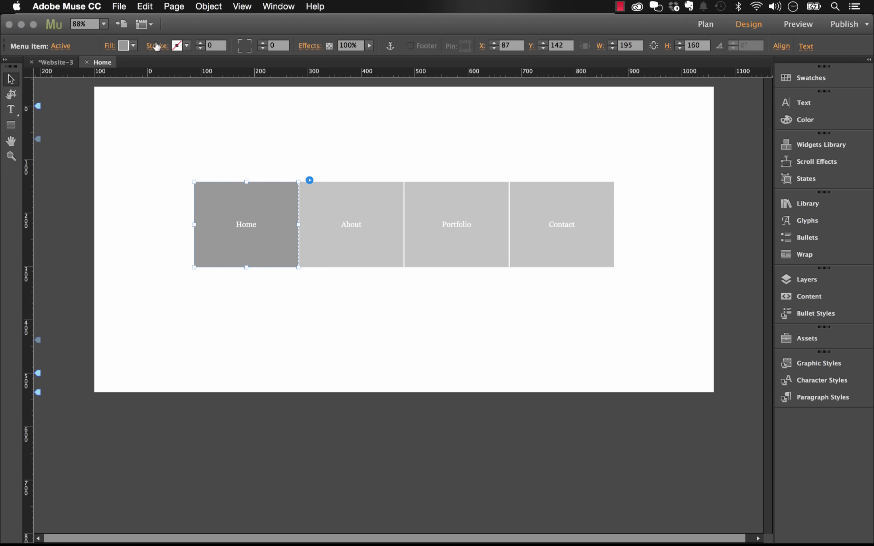
{"action": "left_click", "coordinate": [132, 46]}
{"action": "left_click", "coordinate": [51, 54]}
{"action": "left_click", "coordinate": [62, 46]}
{"action": "left_click", "coordinate": [119, 64]}
{"action": "left_click", "coordinate": [135, 46]}
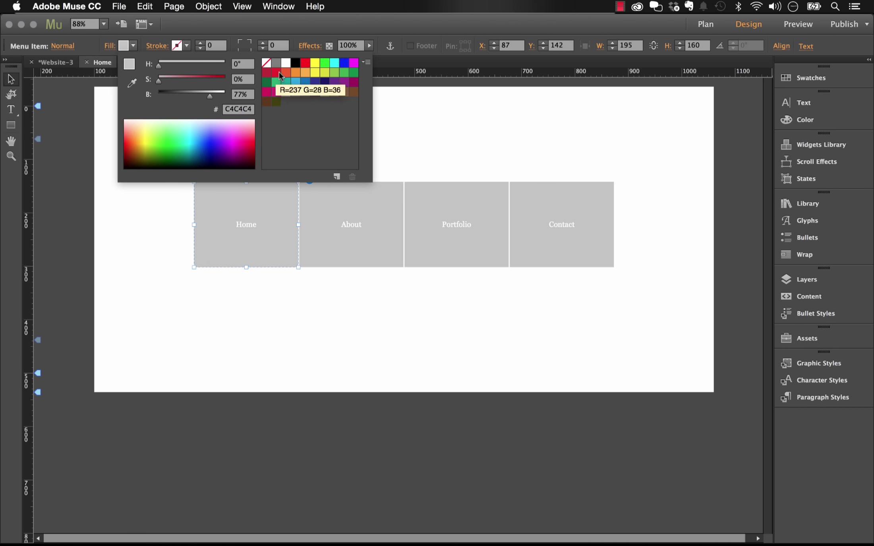
{"action": "left_click", "coordinate": [295, 65]}
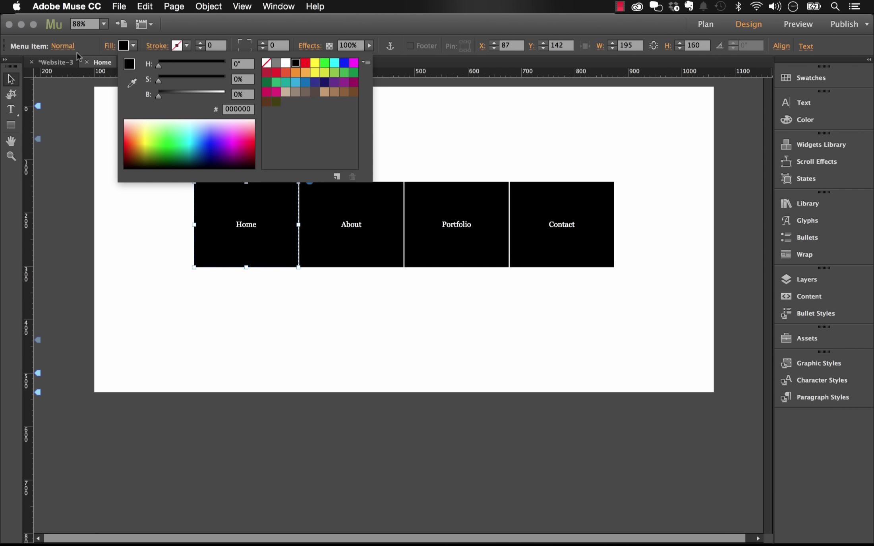
Step: Set the Rollover state fill of the menu items to orange (FA6900)
{"action": "left_click", "coordinate": [63, 46]}
{"action": "left_click", "coordinate": [118, 95]}
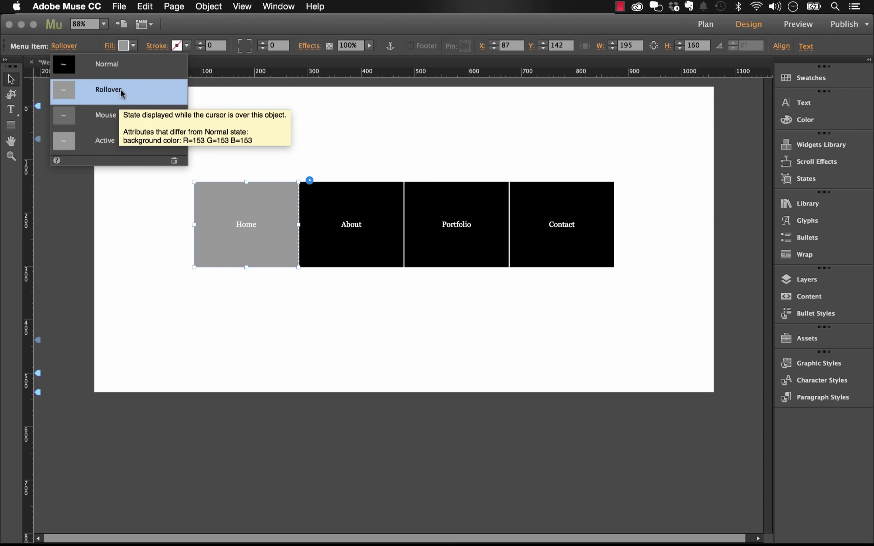
{"action": "left_click", "coordinate": [134, 46]}
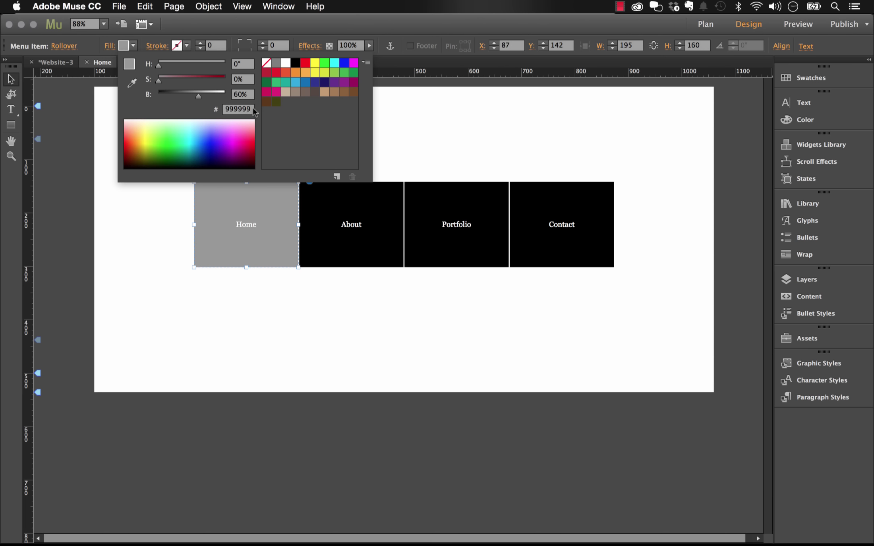
{"action": "type", "text": "FA6800"}
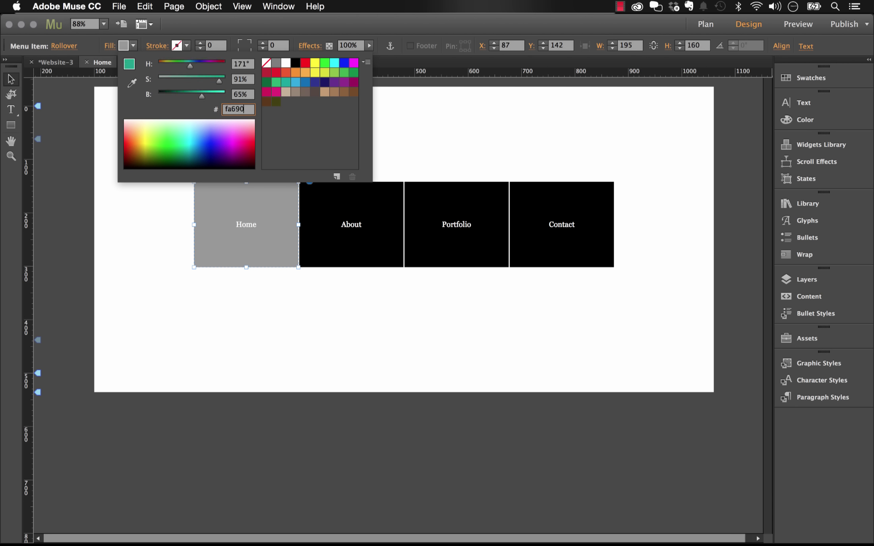
{"action": "key", "text": "Return"}
{"action": "left_click", "coordinate": [261, 200]}
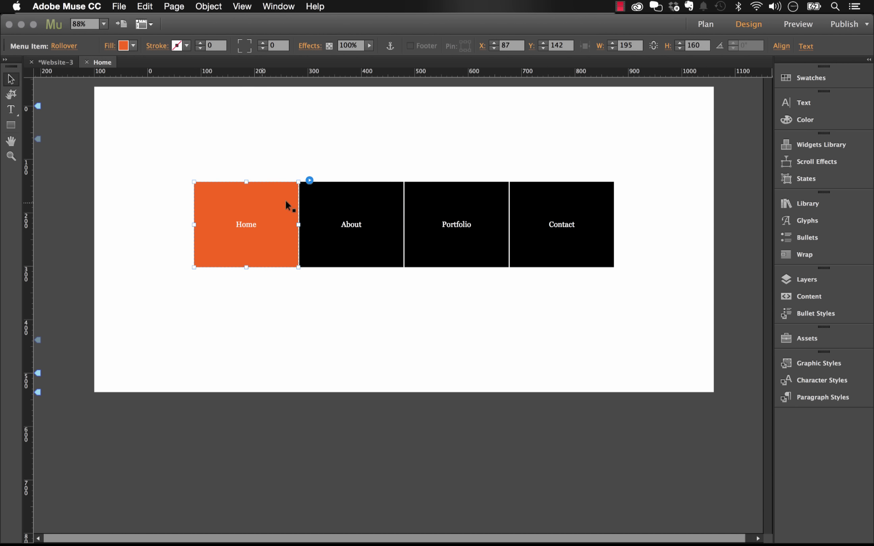
Step: Set the menu items' Rollover text to Helvetica at size 15
{"action": "left_click", "coordinate": [803, 102]}
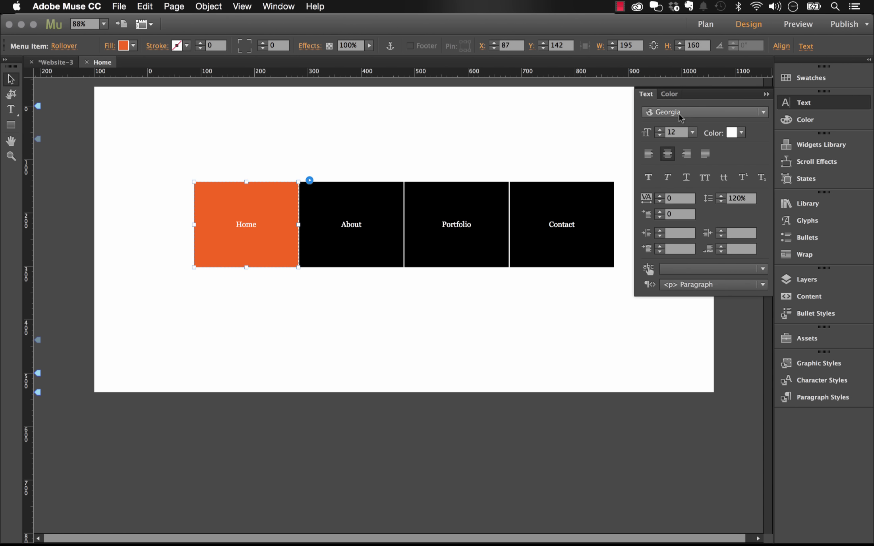
{"action": "left_click", "coordinate": [679, 113]}
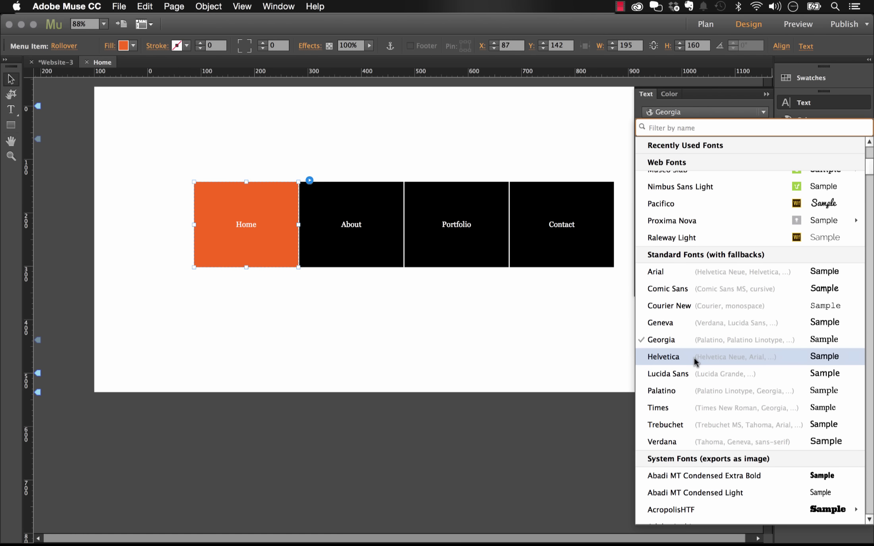
{"action": "left_click", "coordinate": [683, 356]}
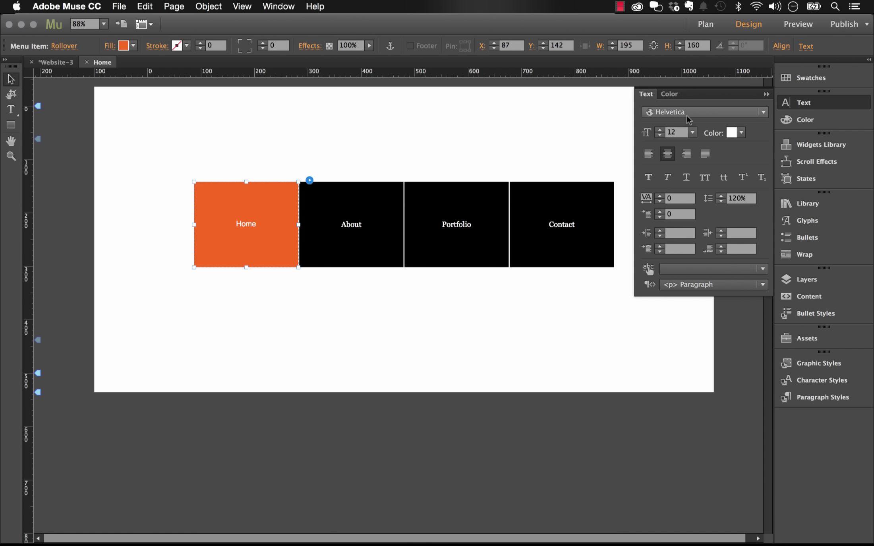
{"action": "left_click", "coordinate": [659, 130]}
{"action": "left_click", "coordinate": [659, 130]}
{"action": "left_click", "coordinate": [659, 130]}
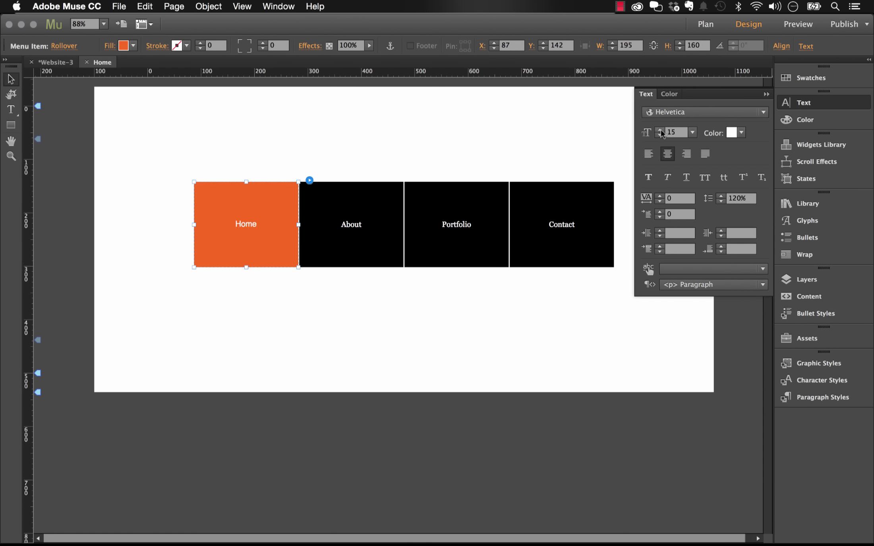
Step: Set the menu items' Normal state text to Helvetica at size 18
{"action": "left_click", "coordinate": [74, 45]}
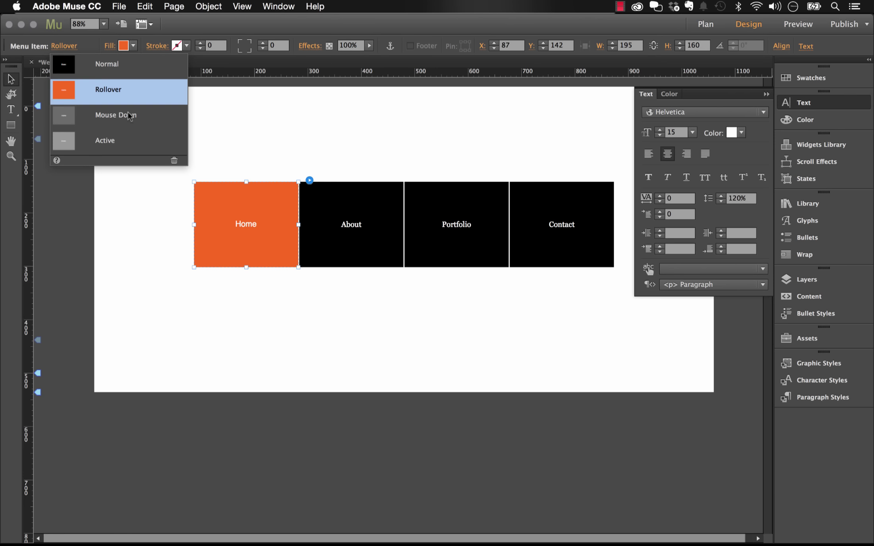
{"action": "left_click", "coordinate": [125, 66]}
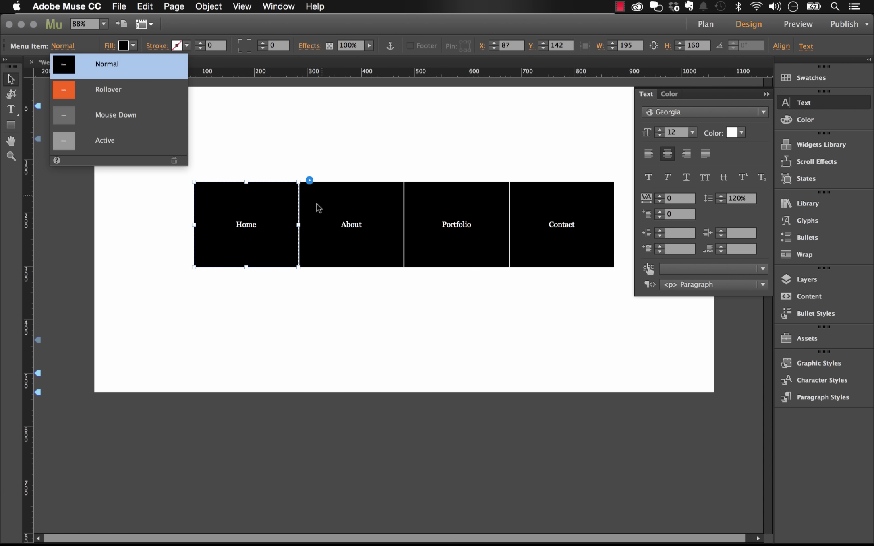
{"action": "left_click", "coordinate": [705, 112]}
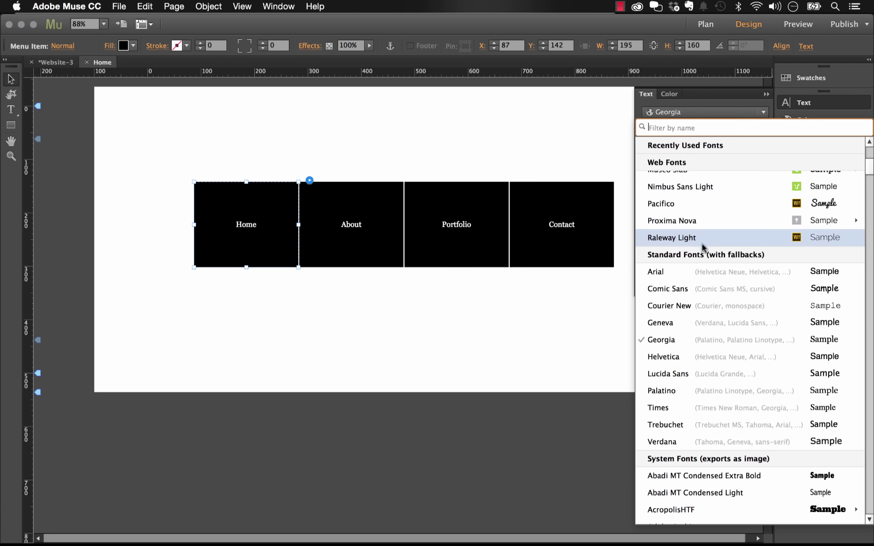
{"action": "left_click", "coordinate": [683, 355]}
{"action": "left_click", "coordinate": [660, 130]}
{"action": "left_click", "coordinate": [660, 130]}
{"action": "left_click", "coordinate": [660, 130]}
{"action": "left_click", "coordinate": [660, 130]}
{"action": "left_click", "coordinate": [660, 130]}
{"action": "left_click", "coordinate": [660, 130]}
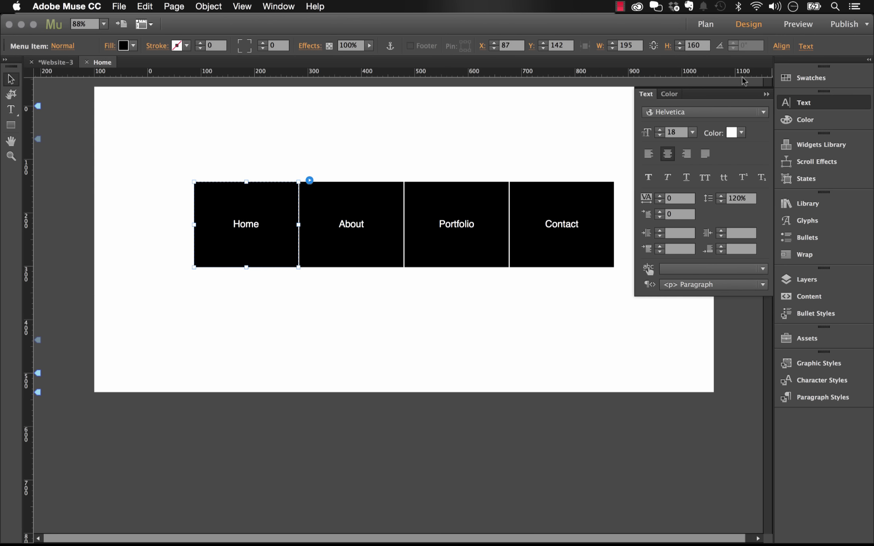
{"action": "left_click", "coordinate": [766, 94]}
Step: Move the whole menu down the page to about Y 170 and deselect it
{"action": "left_click", "coordinate": [507, 172]}
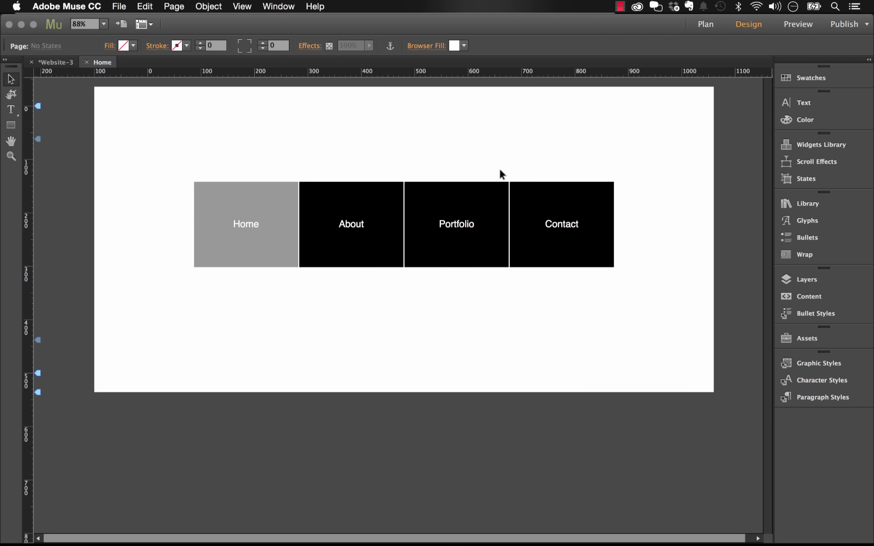
{"action": "left_click_drag", "start_coordinate": [465, 198], "coordinate": [468, 212]}
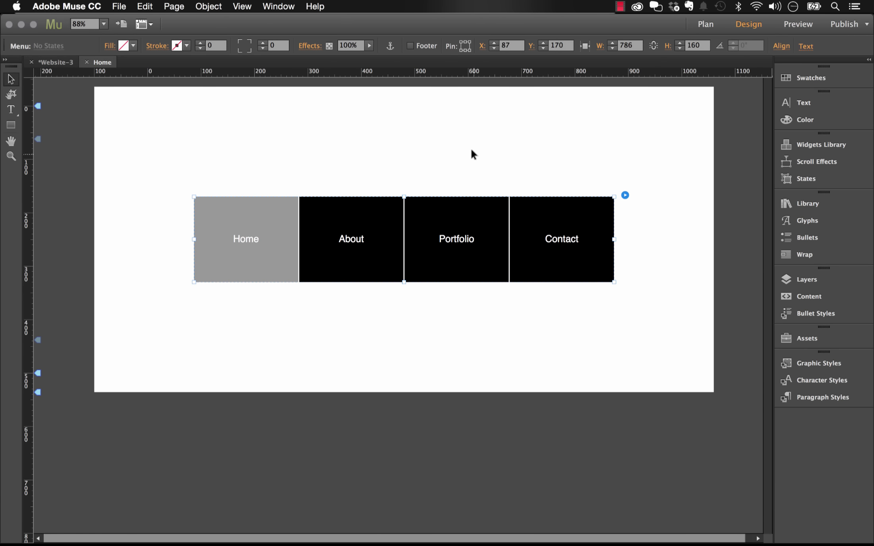
{"action": "left_click", "coordinate": [474, 156]}
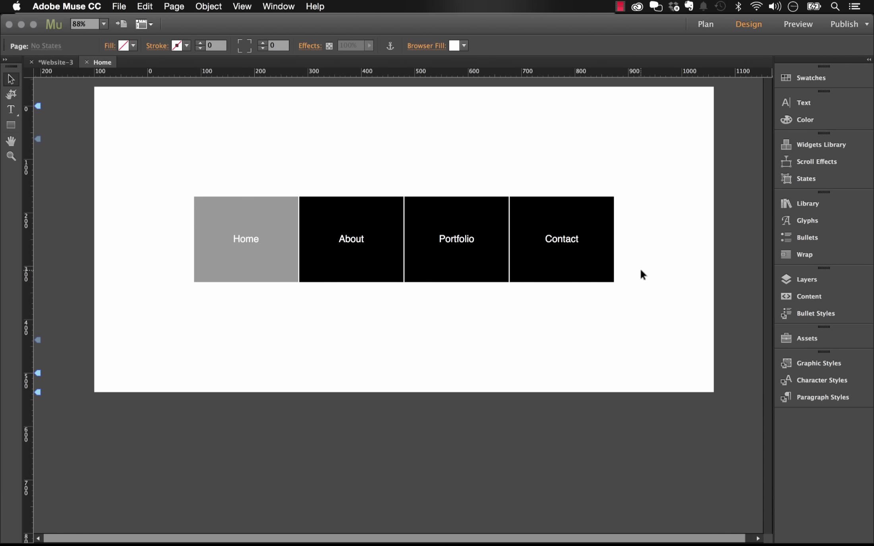
Step: Place the Motor Menu library widget on the page below the menu at about X 28, Y 368, and deselect it
{"action": "left_click", "coordinate": [794, 203]}
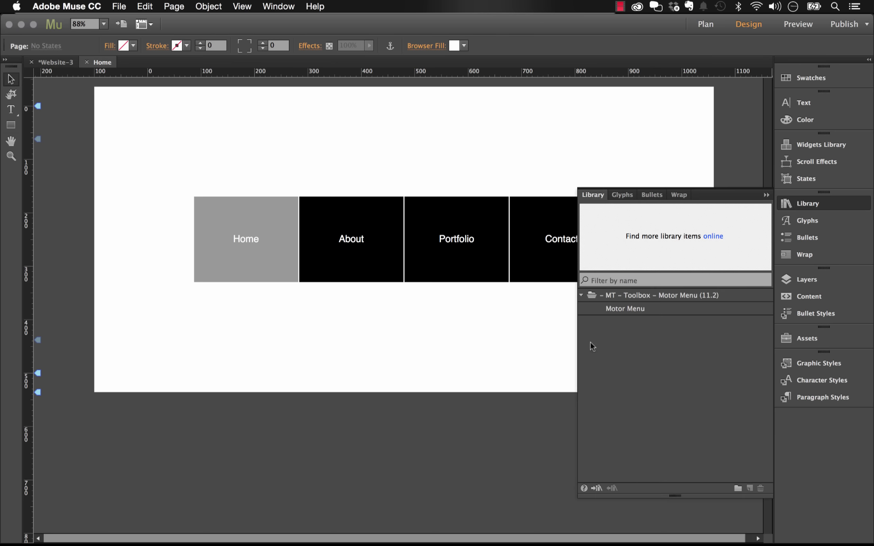
{"action": "left_click", "coordinate": [628, 310]}
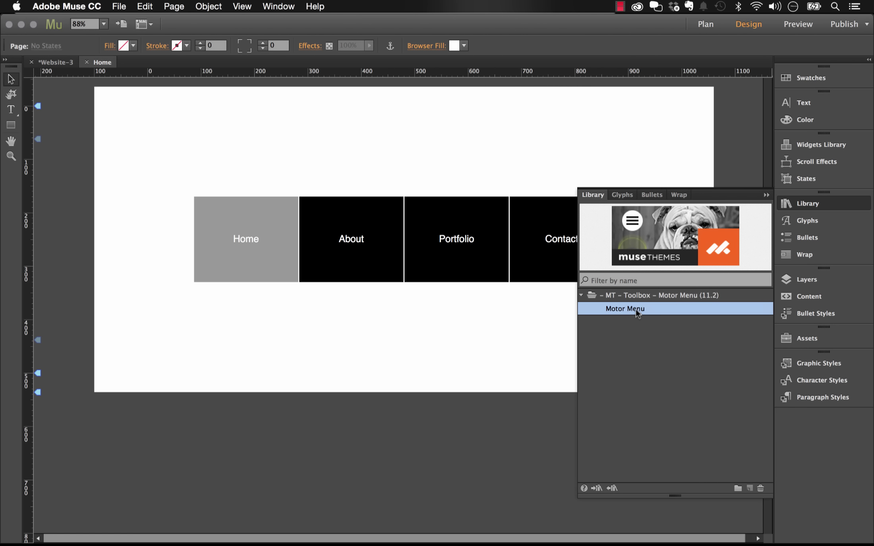
{"action": "left_click_drag", "start_coordinate": [623, 307], "coordinate": [161, 302]}
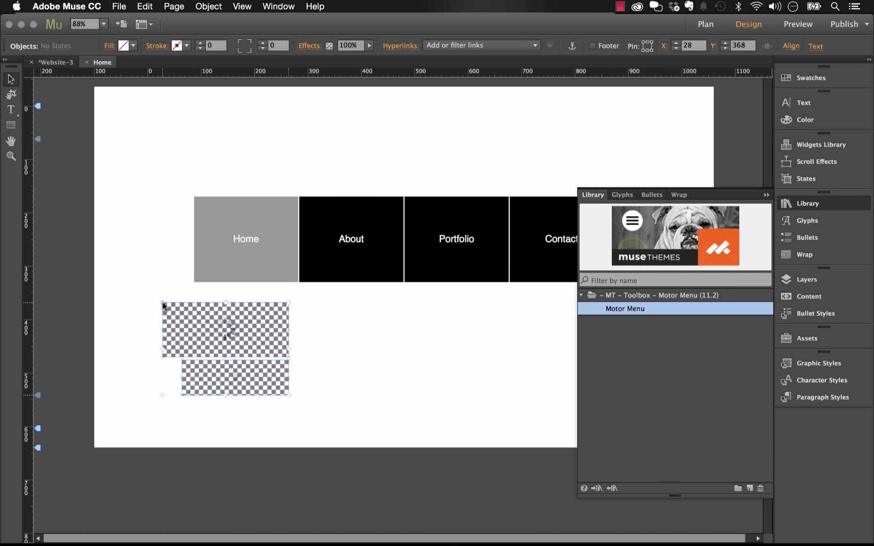
{"action": "left_click", "coordinate": [765, 195]}
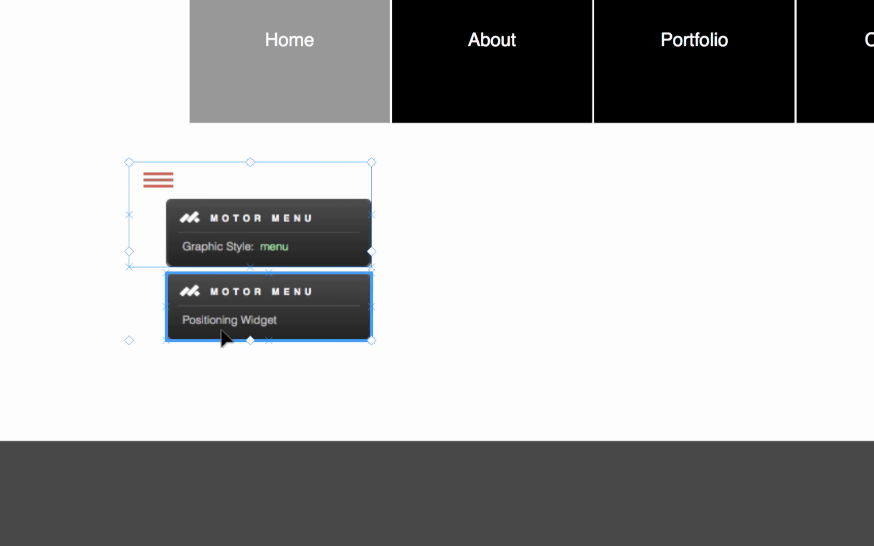
{"action": "left_click", "coordinate": [478, 345]}
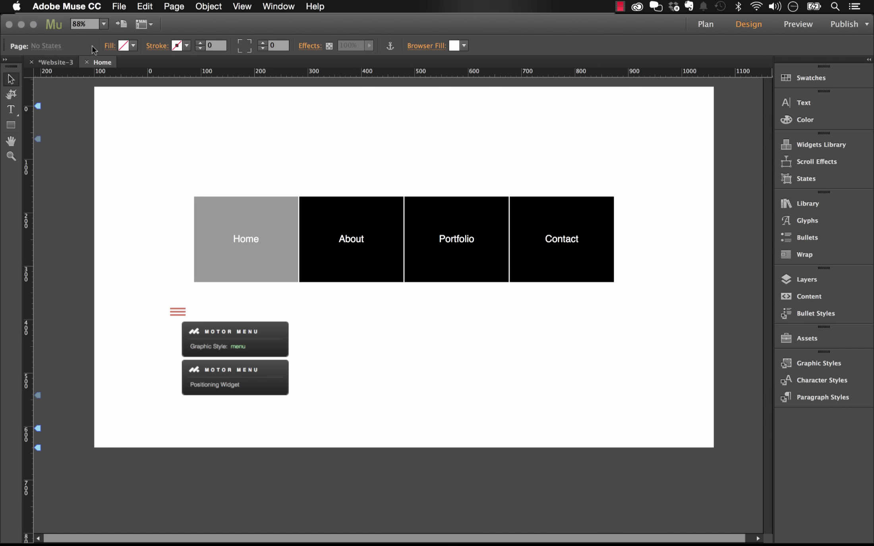
Step: Move the whole menu off the page onto the pasteboard at about X 1100, Y 208, and deselect it
{"action": "left_click", "coordinate": [104, 23]}
{"action": "left_click", "coordinate": [119, 51]}
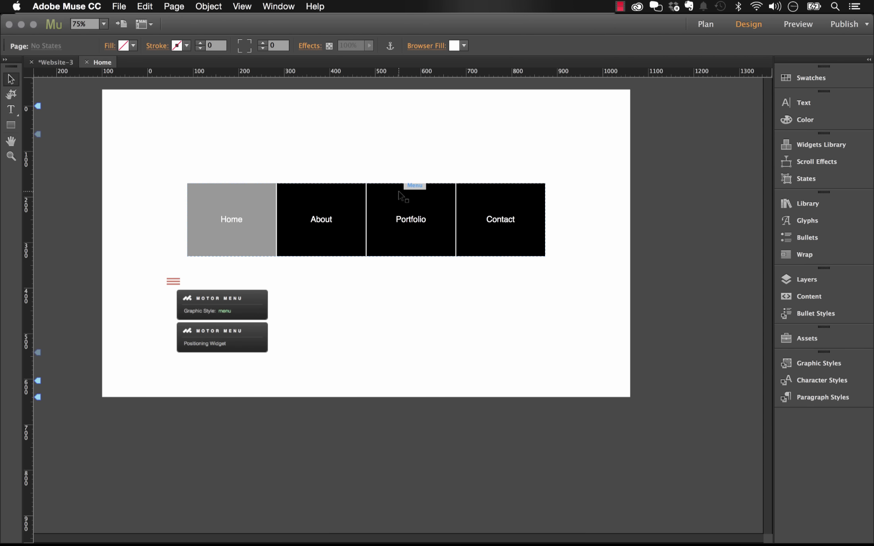
{"action": "left_click", "coordinate": [341, 203]}
{"action": "left_click_drag", "start_coordinate": [477, 198], "coordinate": [718, 219]}
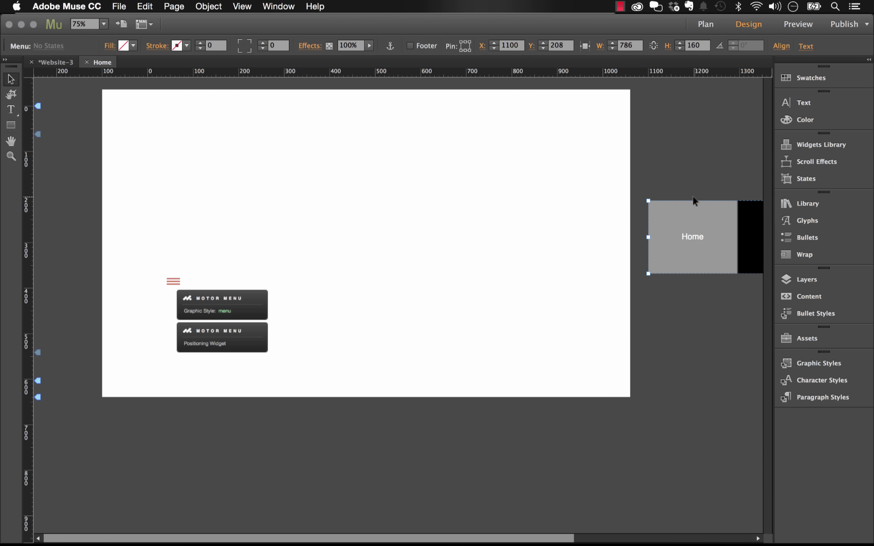
{"action": "left_click", "coordinate": [681, 167]}
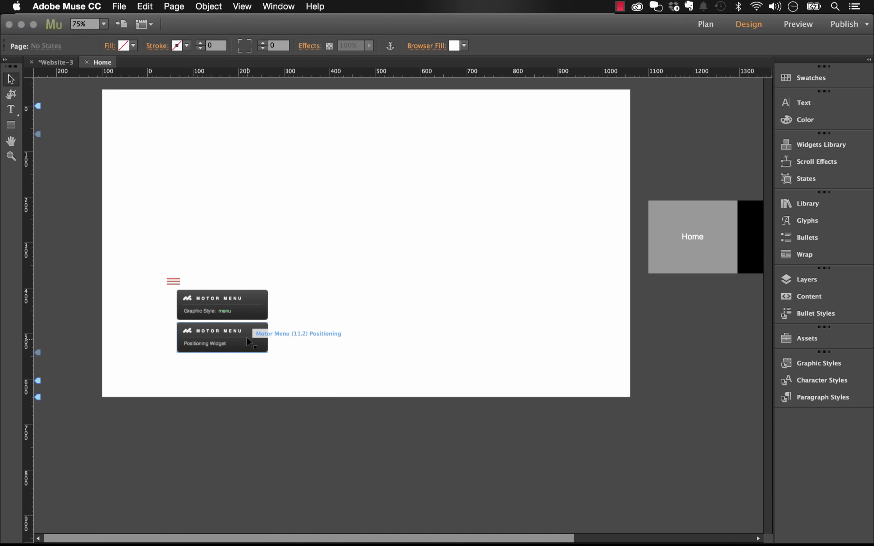
Step: Move the Motor Menu and positioning widgets up the page to about X 14, Y 140, and review the Motor Menu options
{"action": "left_click_drag", "start_coordinate": [288, 338], "coordinate": [238, 168]}
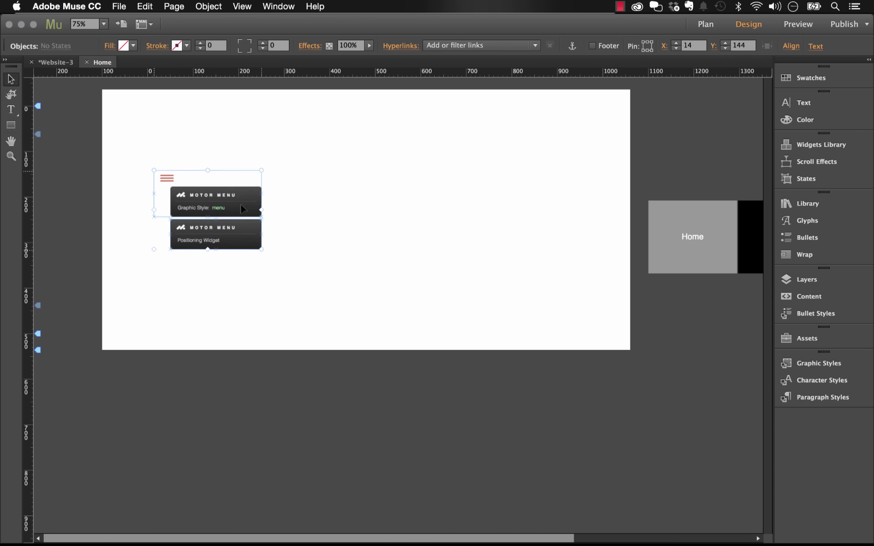
{"action": "left_click", "coordinate": [288, 155]}
{"action": "left_click", "coordinate": [159, 191]}
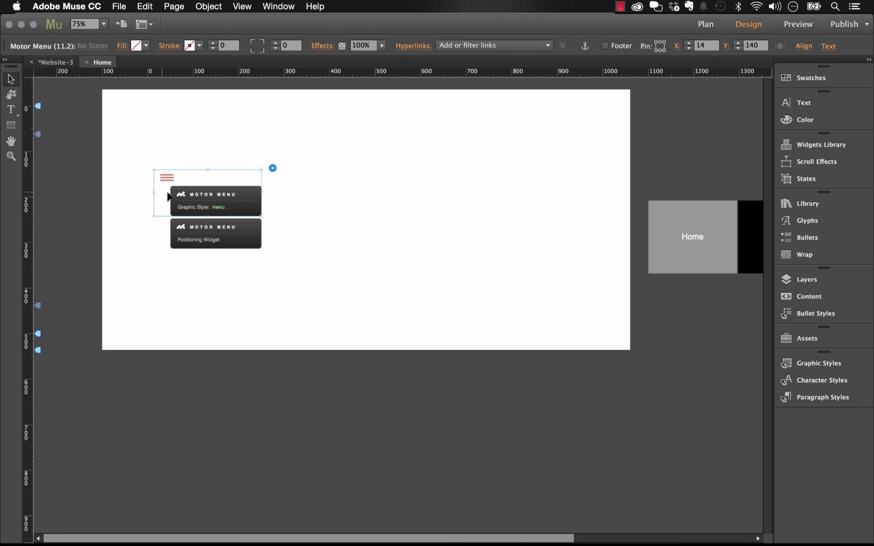
{"action": "left_click", "coordinate": [272, 168]}
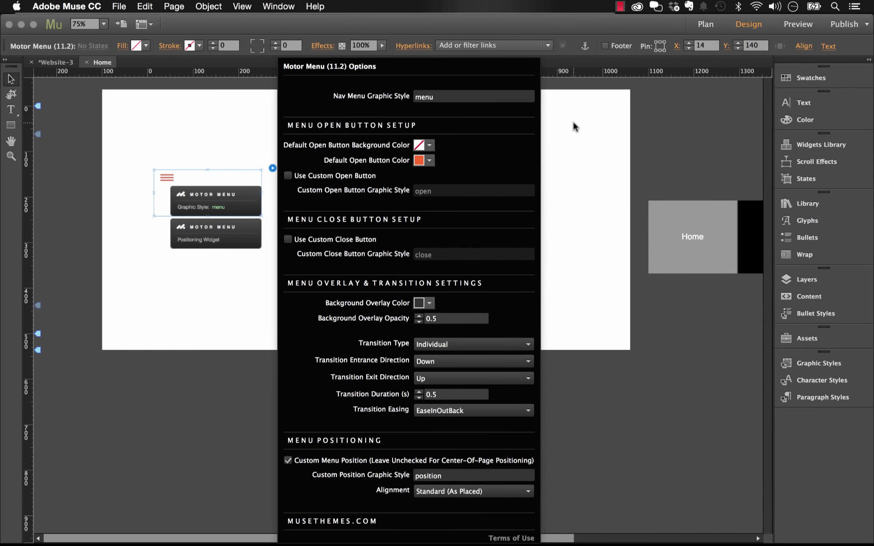
{"action": "left_click", "coordinate": [752, 208]}
Step: Create a graphic style named "menu" from the whole menu on the pasteboard
{"action": "left_click_drag", "start_coordinate": [641, 165], "coordinate": [393, 165]}
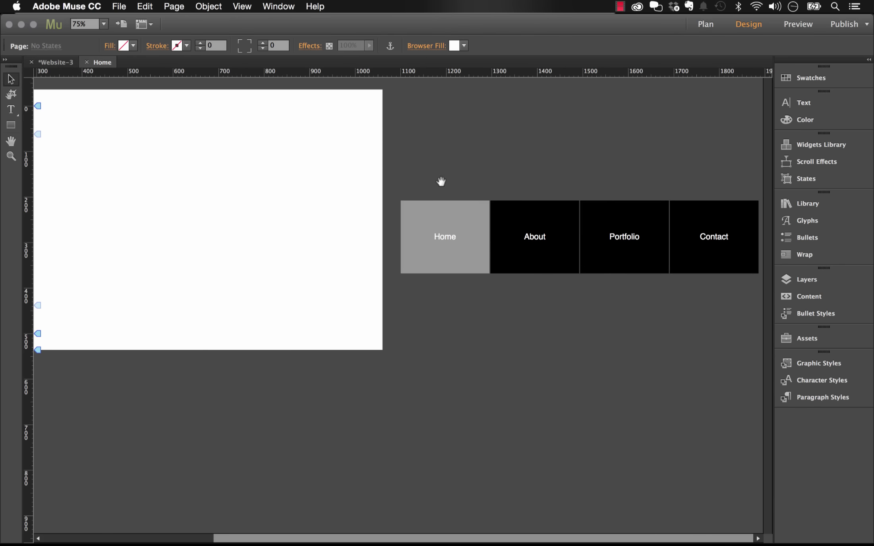
{"action": "left_click", "coordinate": [572, 224]}
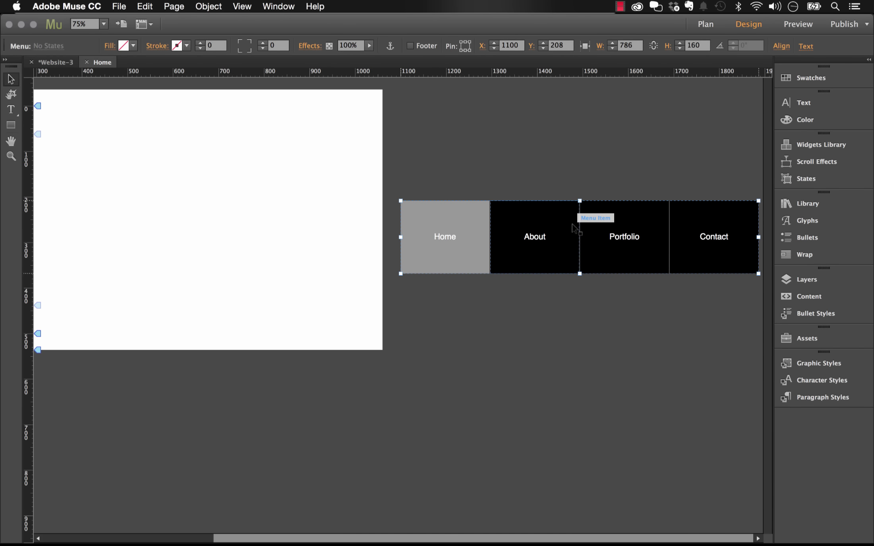
{"action": "left_click", "coordinate": [813, 363]}
{"action": "left_click", "coordinate": [691, 519]}
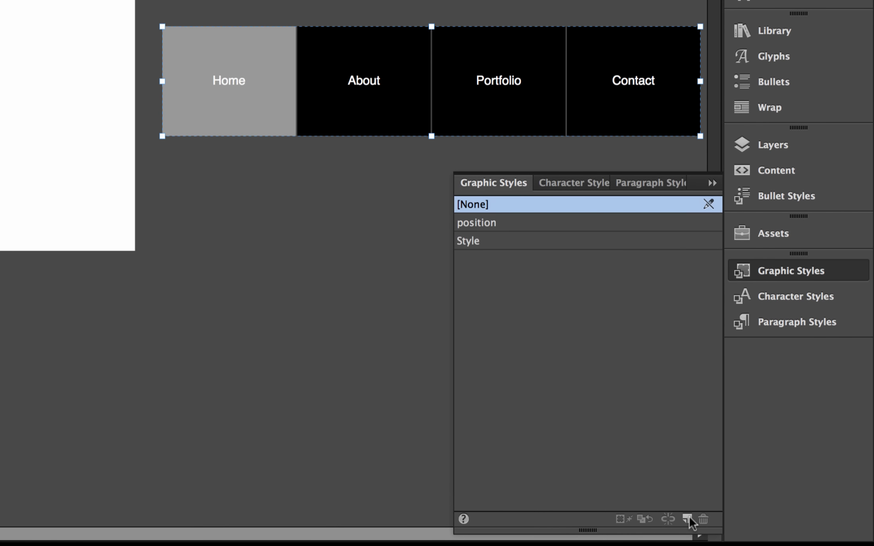
{"action": "left_click", "coordinate": [472, 238]}
{"action": "double_click", "coordinate": [473, 238]}
{"action": "type", "text": "menu"}
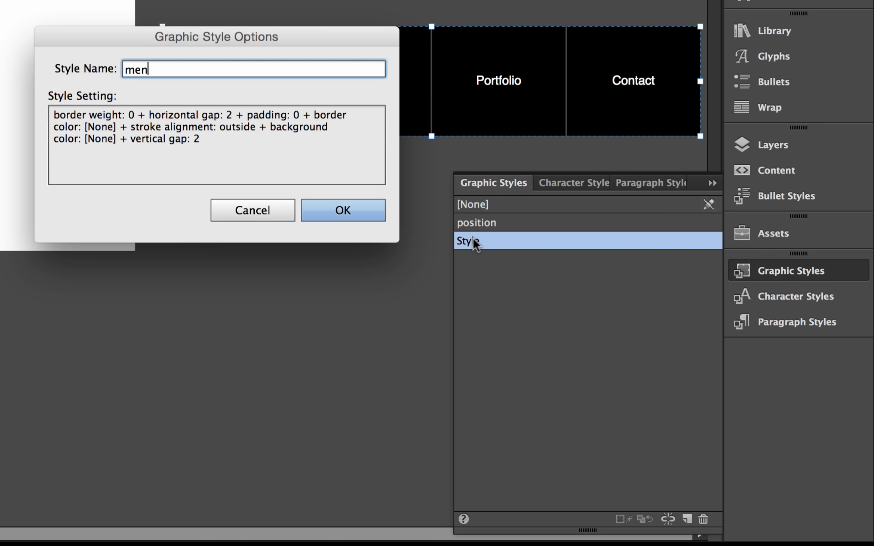
{"action": "left_click", "coordinate": [349, 202]}
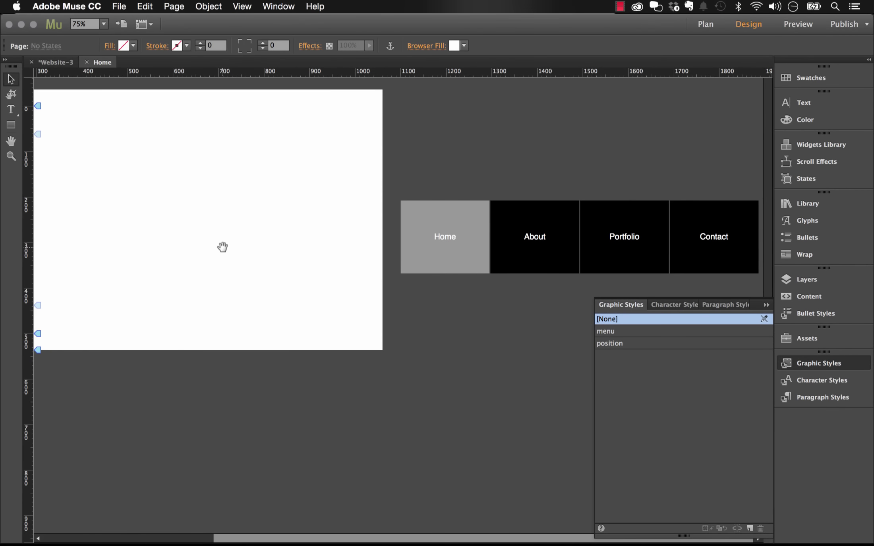
Step: Check the nav menu graphic style name in the Motor Menu widget's options
{"action": "left_click_drag", "start_coordinate": [223, 248], "coordinate": [509, 248]}
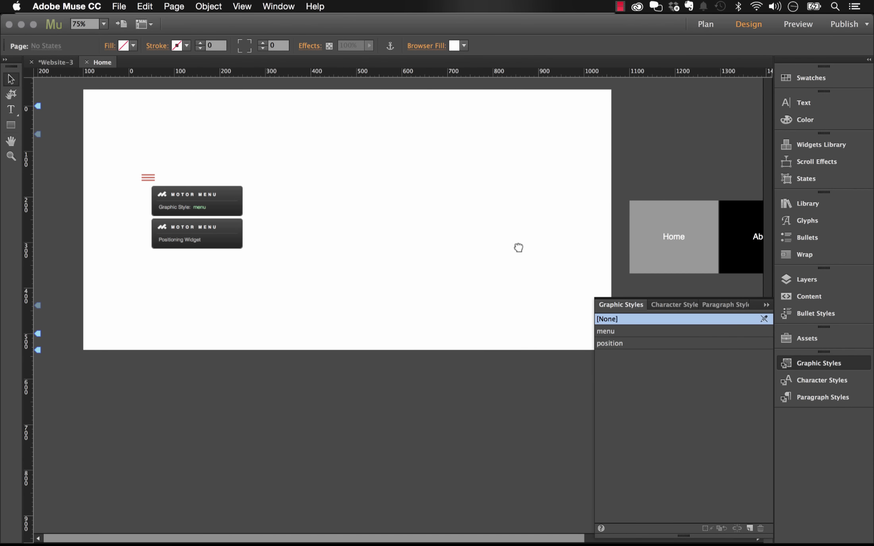
{"action": "left_click", "coordinate": [232, 187]}
{"action": "left_click", "coordinate": [254, 167]}
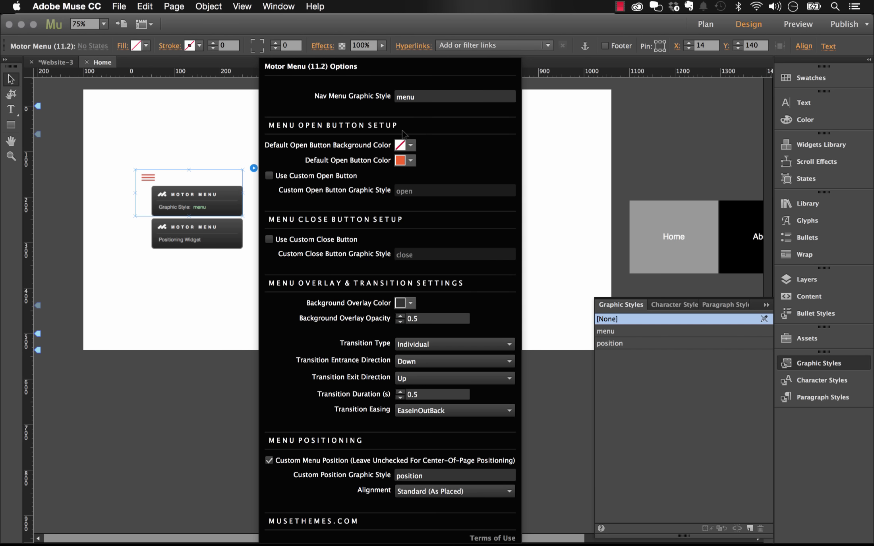
{"action": "left_click", "coordinate": [200, 147]}
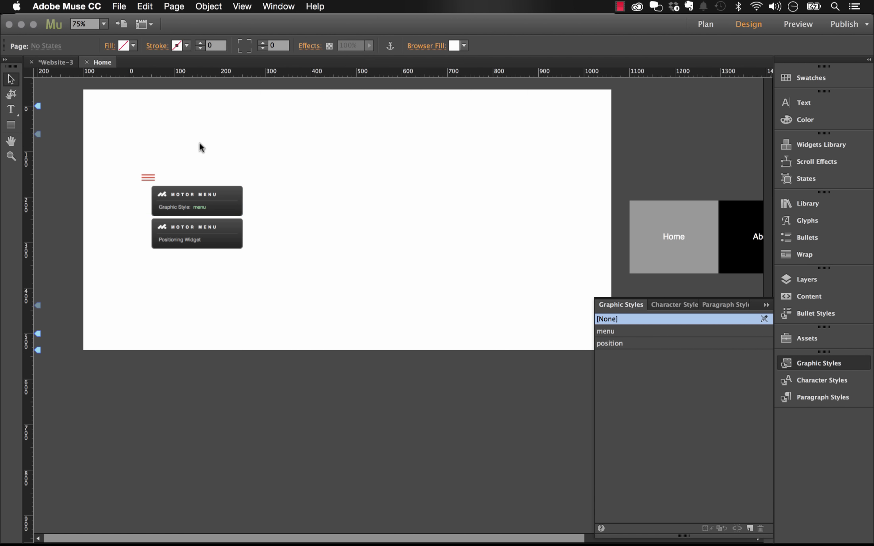
Step: Preview the page in the browser, and open and close the motor menu to test it
{"action": "left_click", "coordinate": [123, 4]}
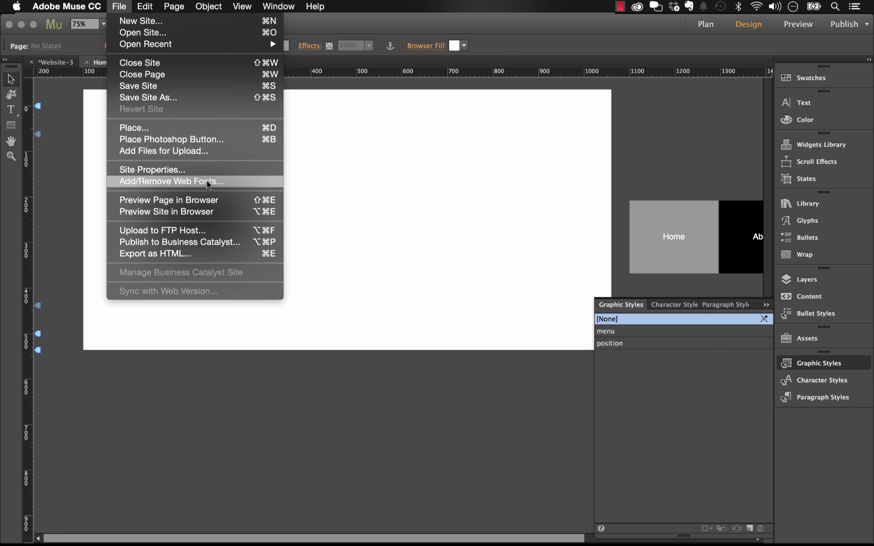
{"action": "left_click", "coordinate": [202, 199]}
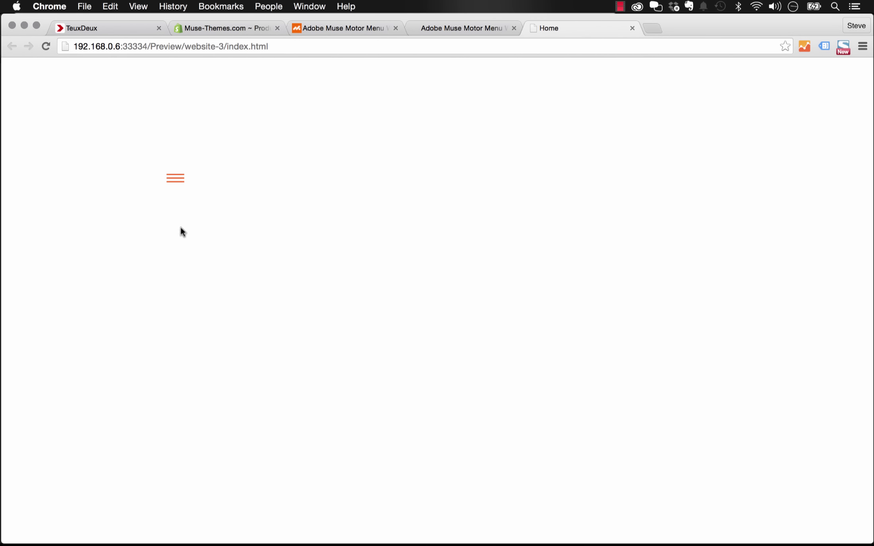
{"action": "left_click", "coordinate": [176, 181]}
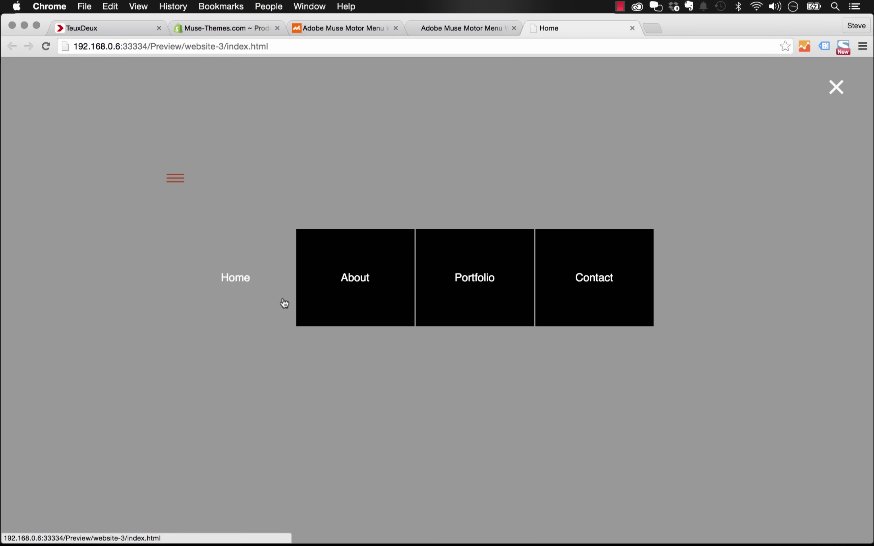
{"action": "left_click", "coordinate": [835, 87]}
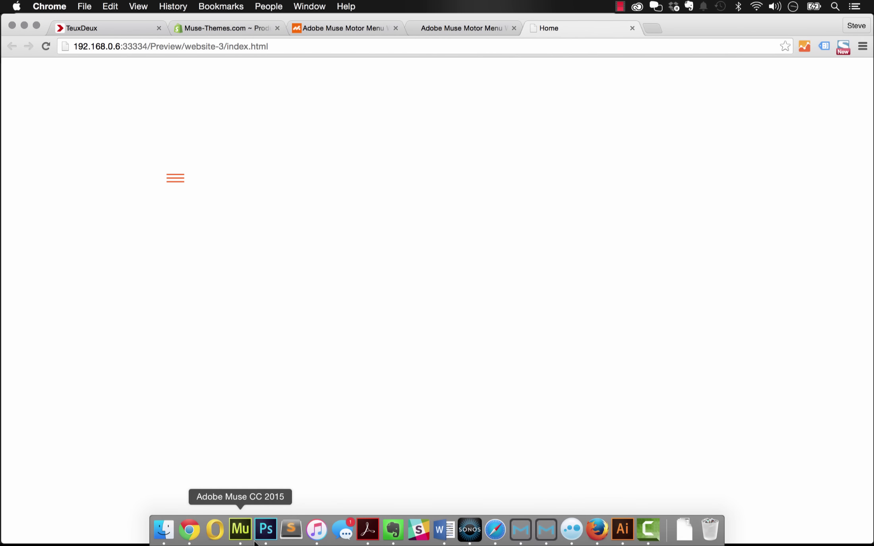
Step: Return to Adobe Muse and set the Motor Menu's default open button color to black
{"action": "left_click", "coordinate": [241, 529]}
{"action": "left_click", "coordinate": [234, 195]}
{"action": "left_click", "coordinate": [250, 171]}
{"action": "left_click", "coordinate": [240, 175]}
{"action": "left_click", "coordinate": [253, 168]}
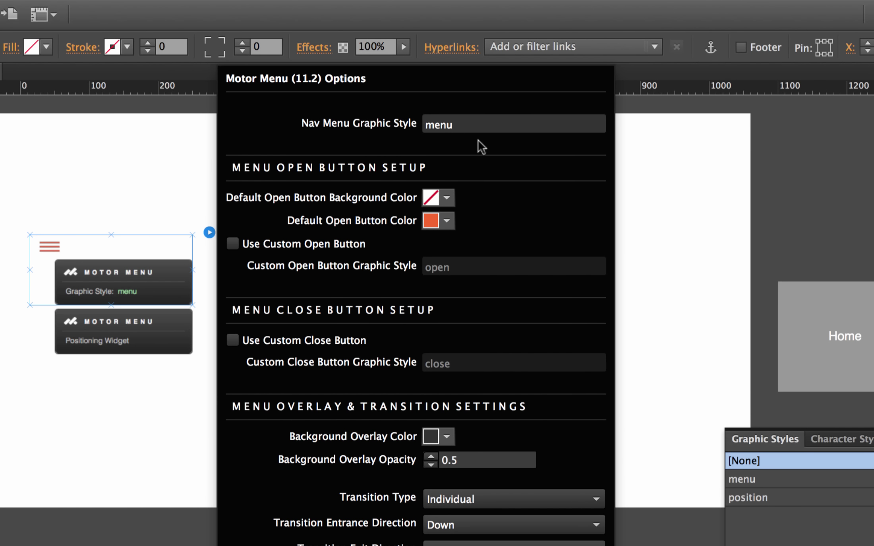
{"action": "left_click", "coordinate": [449, 223]}
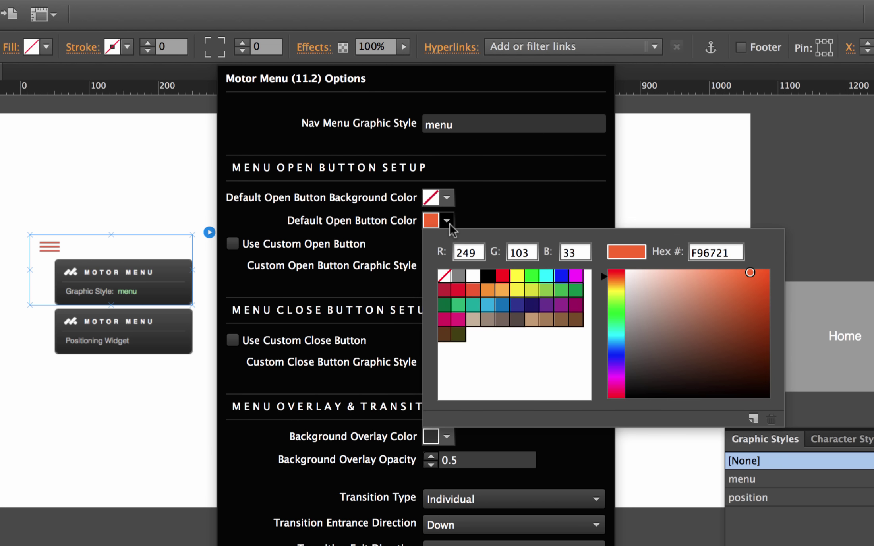
{"action": "left_click", "coordinate": [488, 275]}
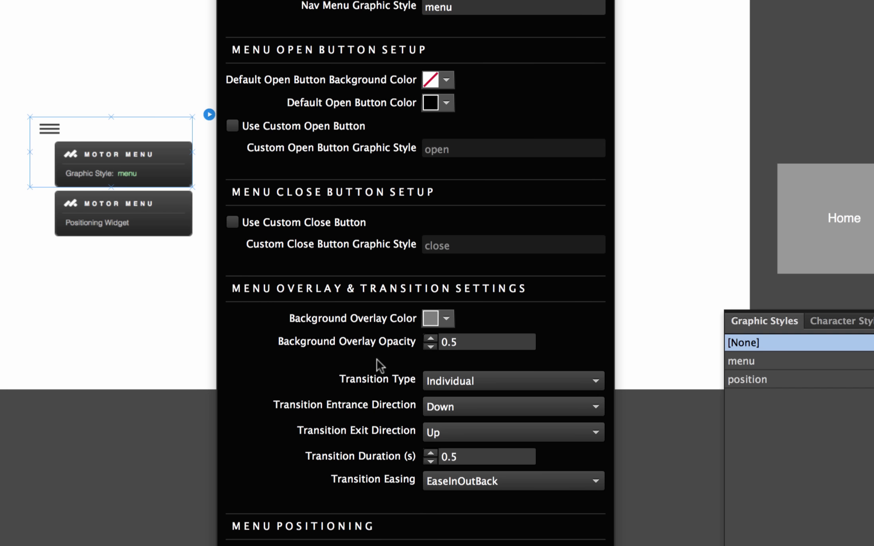
Step: Set the menu's background overlay color to black and the overlay opacity to 0.8
{"action": "left_click", "coordinate": [447, 321]}
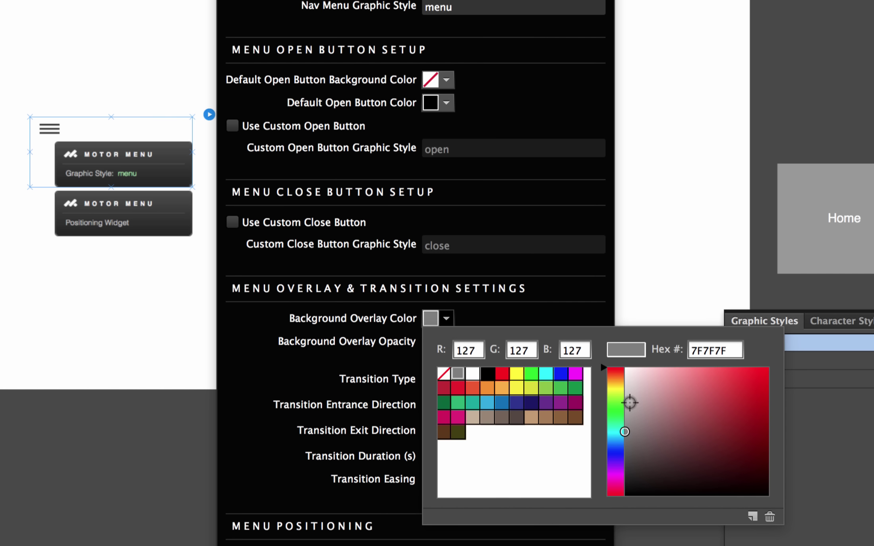
{"action": "left_click", "coordinate": [488, 374]}
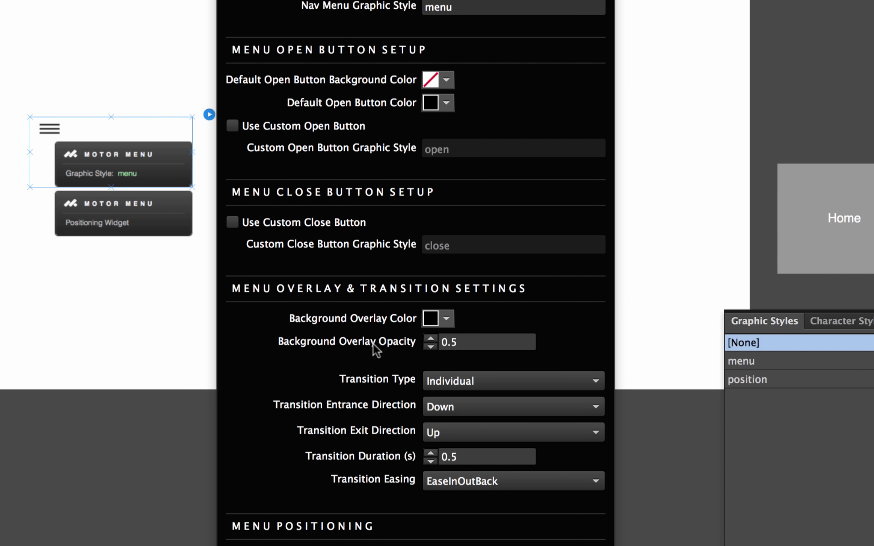
{"action": "left_click", "coordinate": [442, 342]}
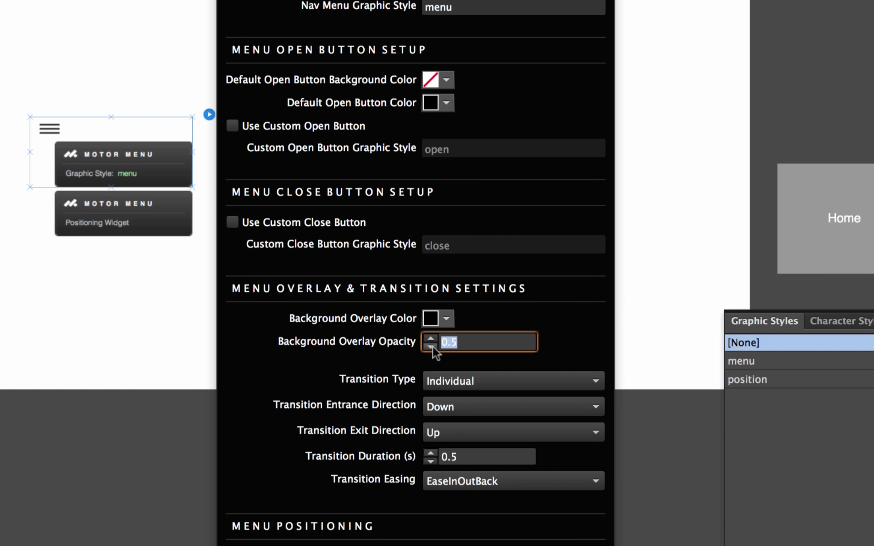
{"action": "left_click", "coordinate": [430, 338]}
{"action": "left_click", "coordinate": [430, 339]}
{"action": "left_click", "coordinate": [430, 338]}
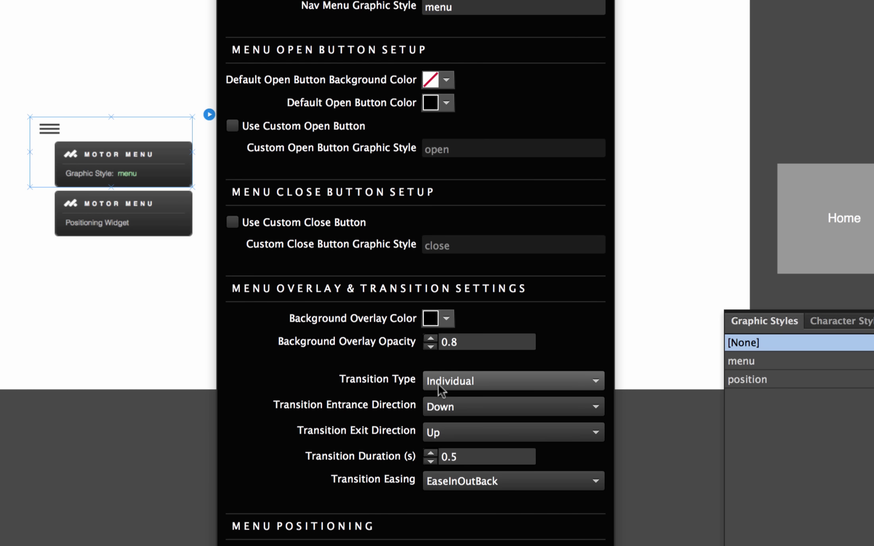
Step: Choose Individual as the transition type and Down as the transition entrance direction
{"action": "left_click", "coordinate": [448, 381]}
{"action": "left_click", "coordinate": [448, 379]}
{"action": "left_click", "coordinate": [448, 380]}
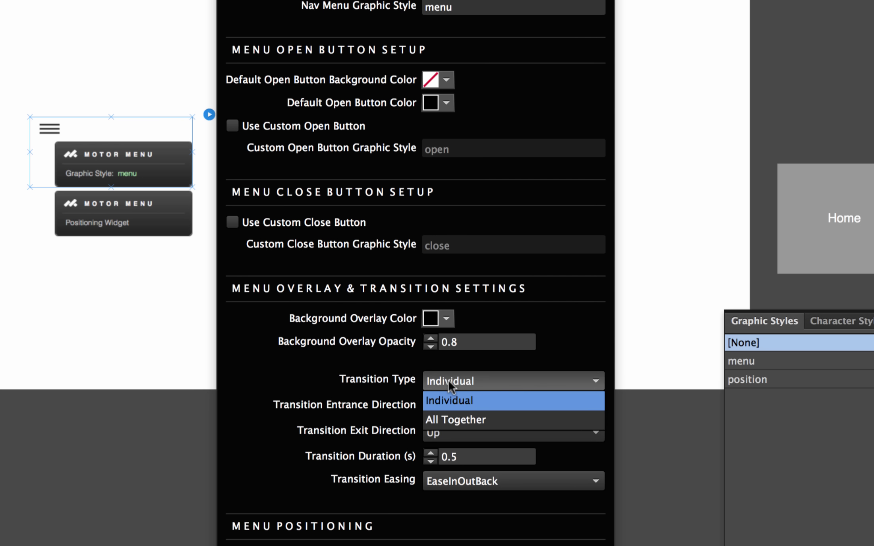
{"action": "left_click", "coordinate": [463, 398]}
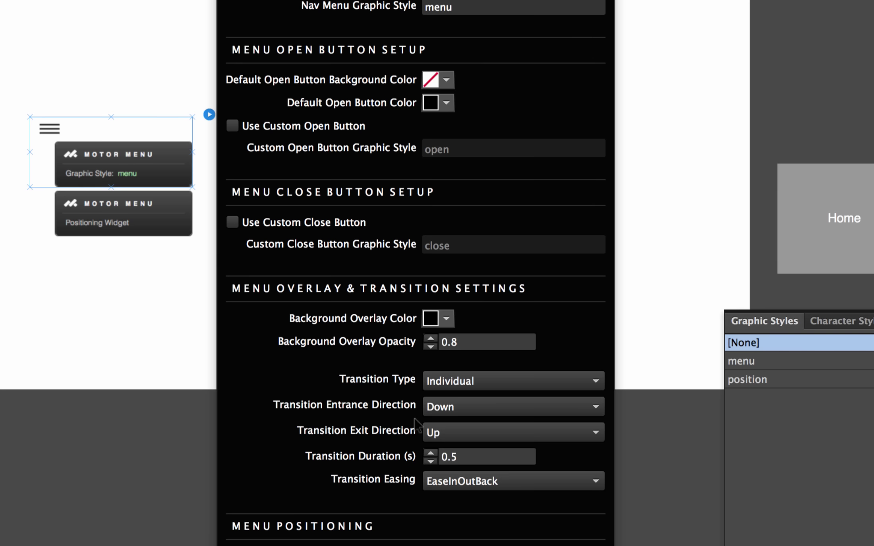
{"action": "left_click", "coordinate": [444, 406]}
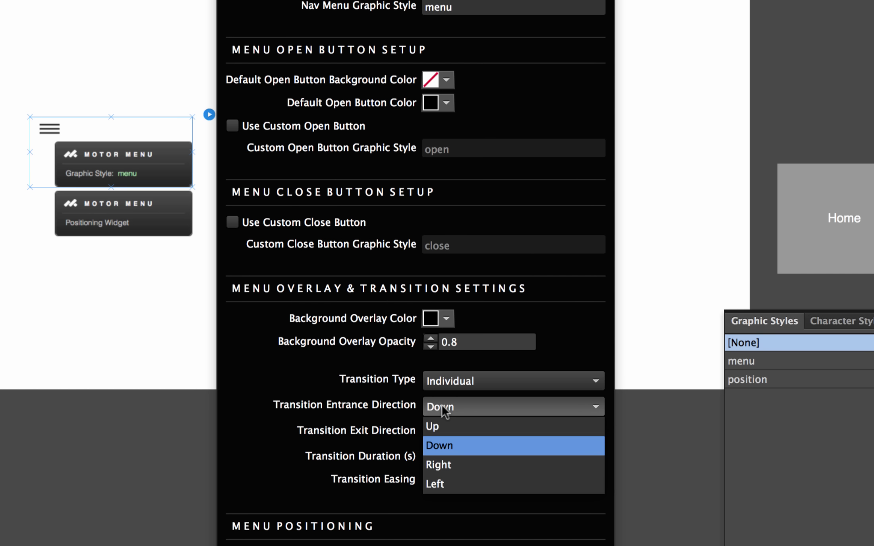
{"action": "left_click", "coordinate": [442, 443]}
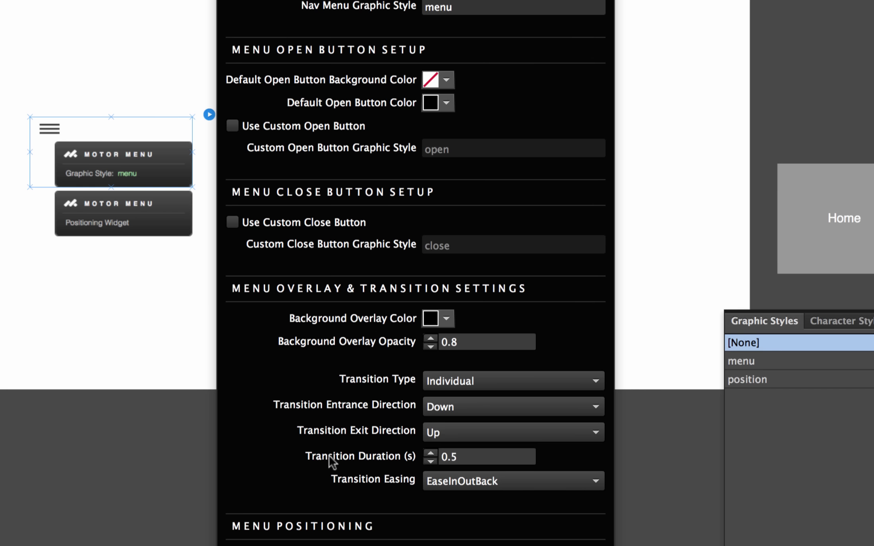
Step: Set the menu's transition duration to 0.8 seconds and its transition easing to EaseOutSine
{"action": "left_click", "coordinate": [430, 452]}
{"action": "left_click", "coordinate": [431, 452]}
{"action": "left_click", "coordinate": [430, 452]}
{"action": "left_click", "coordinate": [451, 481]}
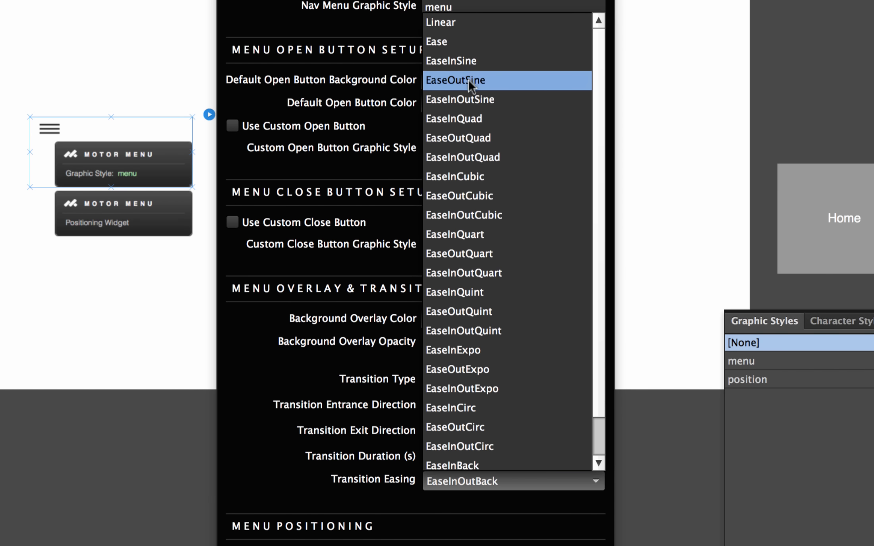
{"action": "left_click", "coordinate": [474, 80]}
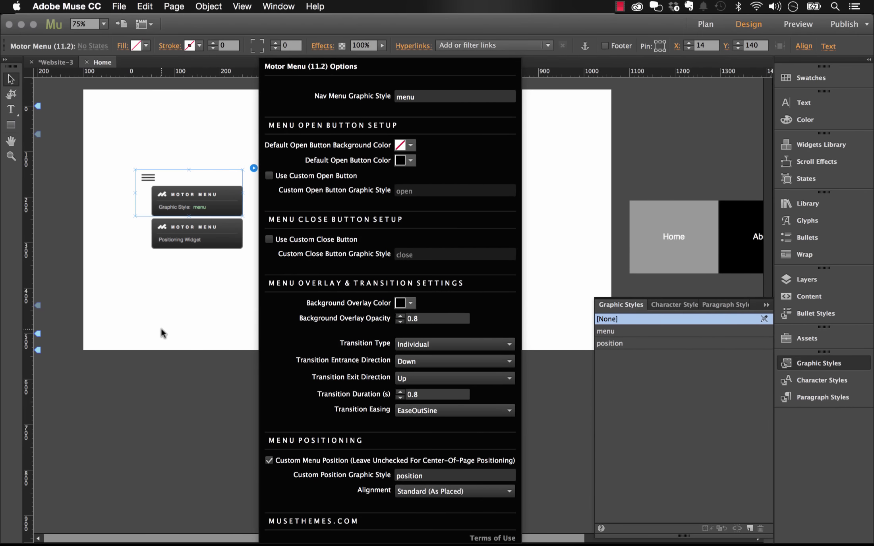
{"action": "left_click", "coordinate": [74, 364]}
Step: Preview the page in the browser, and open and close the menu to test the new transition
{"action": "left_click", "coordinate": [119, 6]}
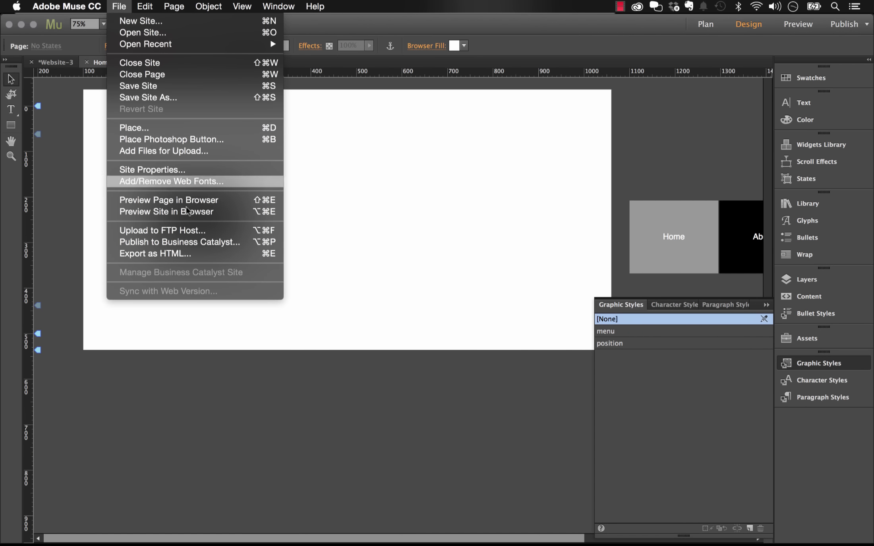
{"action": "left_click", "coordinate": [200, 195]}
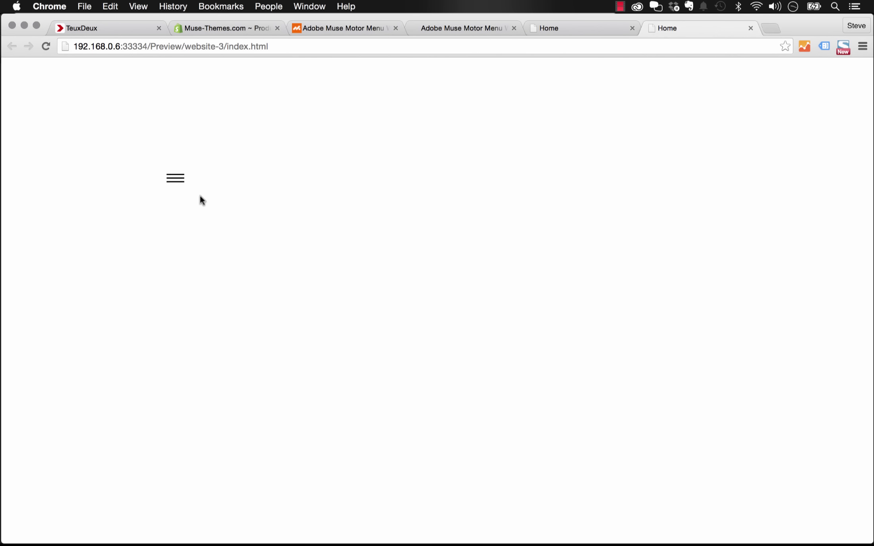
{"action": "left_click", "coordinate": [178, 182]}
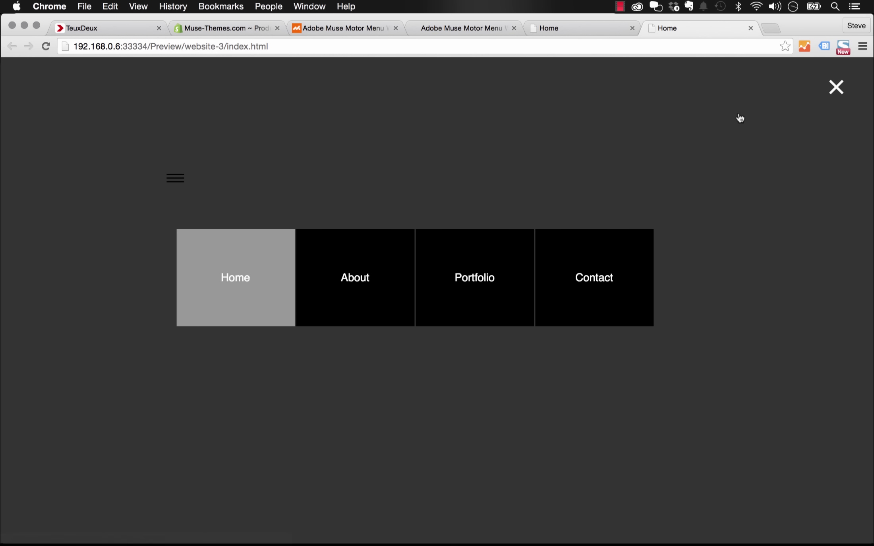
{"action": "left_click", "coordinate": [835, 87]}
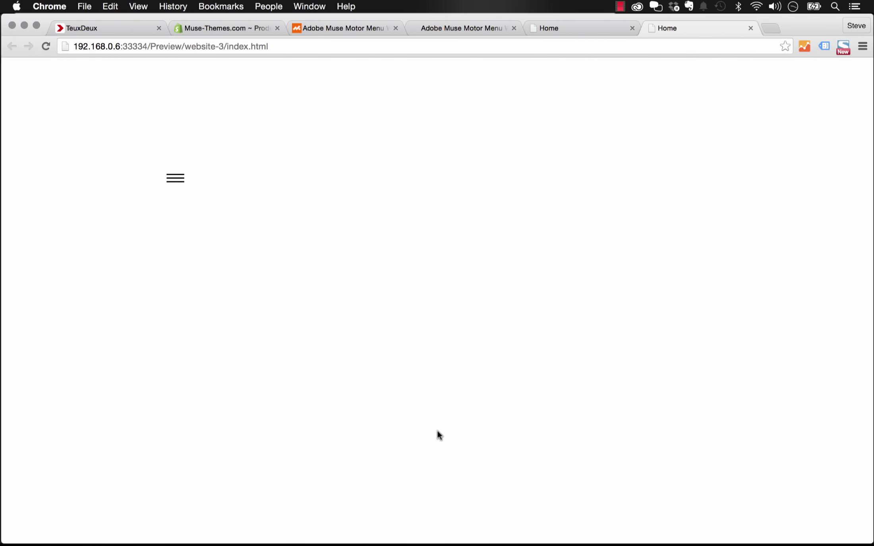
Step: Return to Adobe Muse and examine the Motor Menu's positioning options and the graphic style applied to the positioning widget
{"action": "mouse_move", "coordinate": [392, 528]}
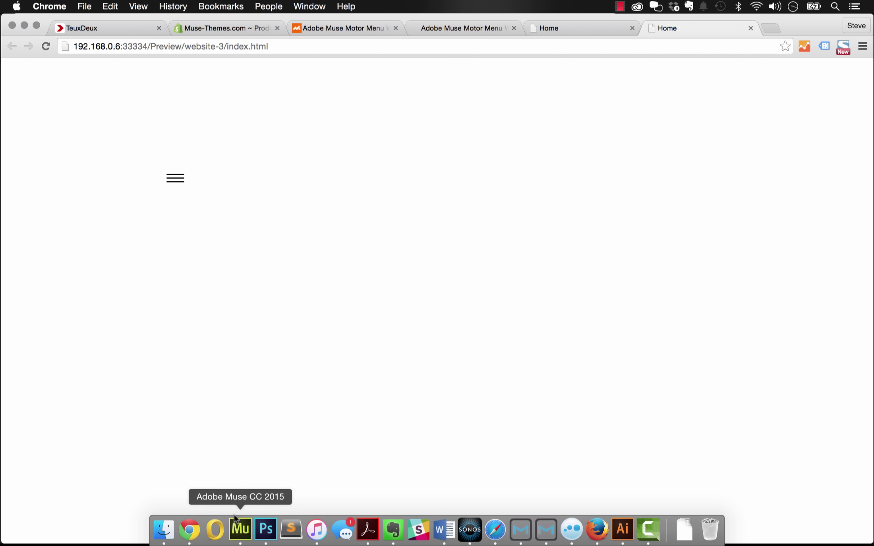
{"action": "left_click", "coordinate": [240, 536]}
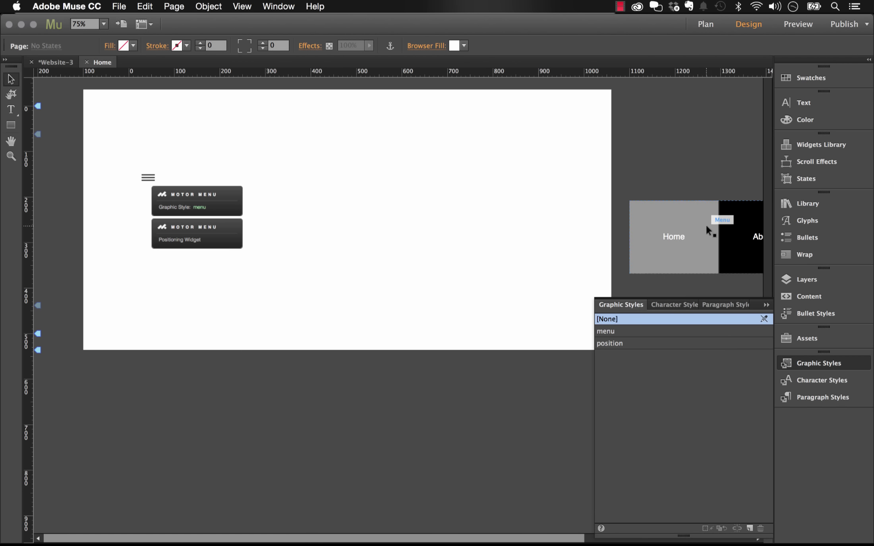
{"action": "scroll", "coordinate": [708, 230], "scroll_direction": "right", "scroll_amount": 3}
{"action": "scroll", "coordinate": [596, 246], "scroll_direction": "left", "scroll_amount": 3}
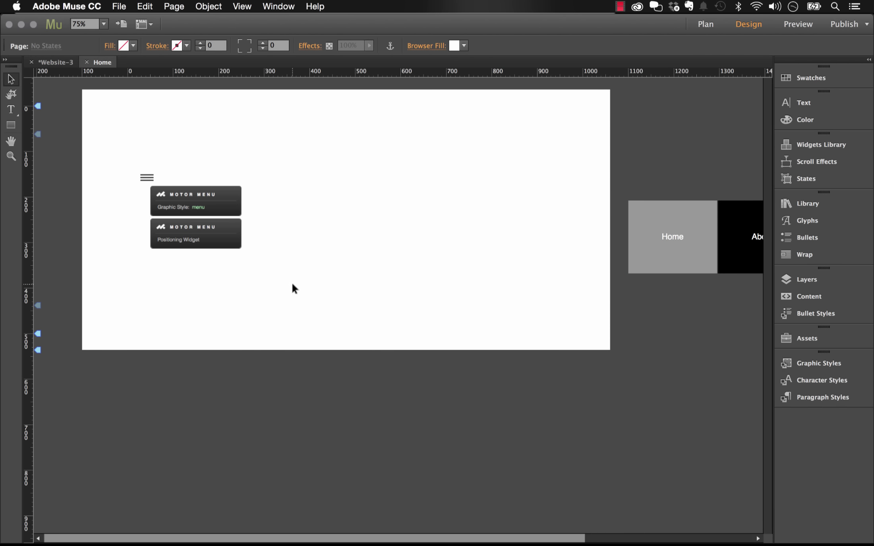
{"action": "left_click", "coordinate": [232, 244]}
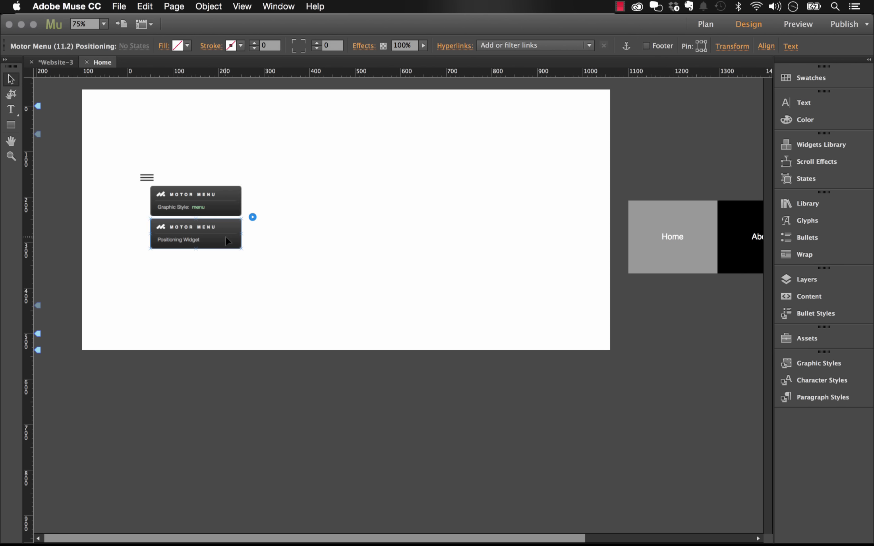
{"action": "left_click", "coordinate": [226, 200]}
{"action": "left_click", "coordinate": [252, 167]}
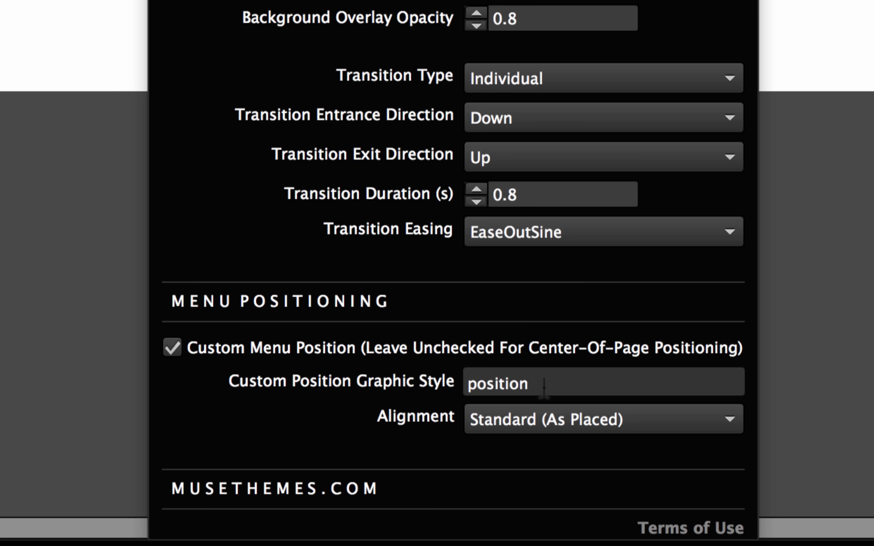
{"action": "left_click", "coordinate": [189, 144]}
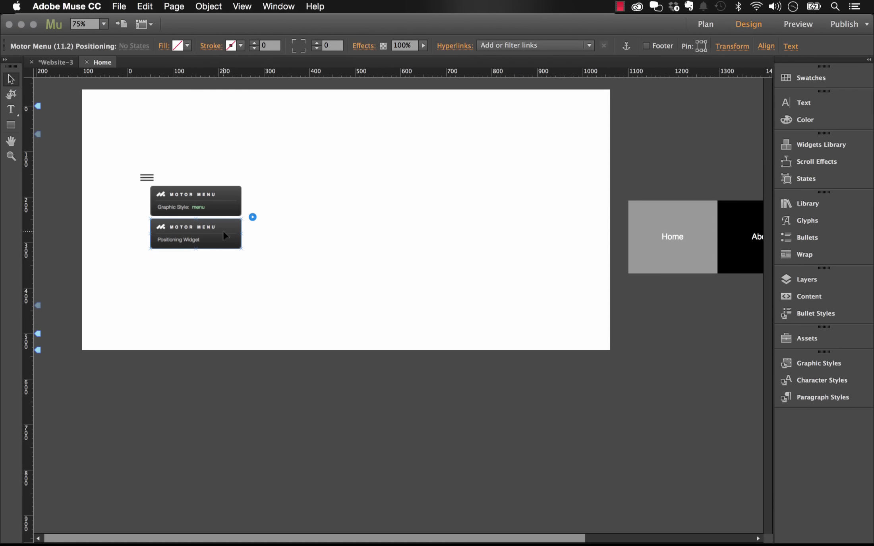
{"action": "left_click", "coordinate": [806, 360]}
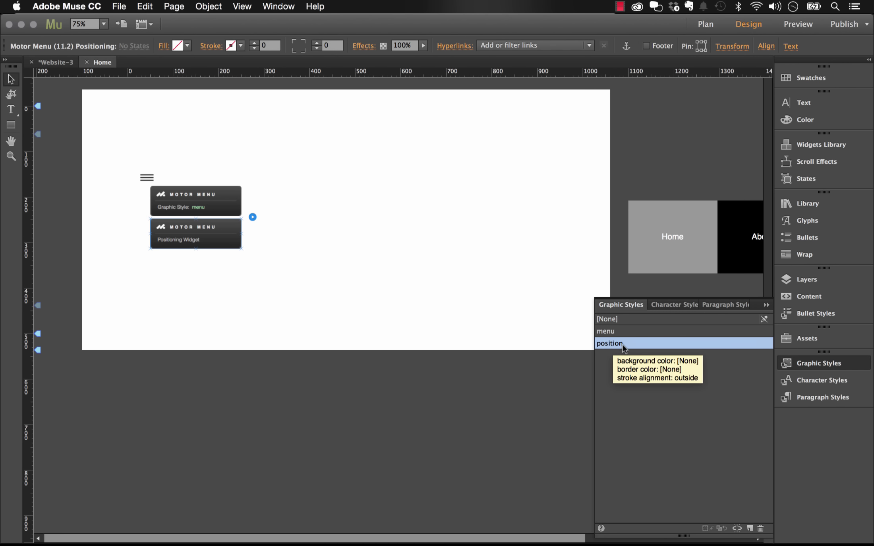
Step: Try Centered (On Y Axis) as the Motor Menu's alignment and set it back to Standard (As Placed)
{"action": "left_click", "coordinate": [231, 194]}
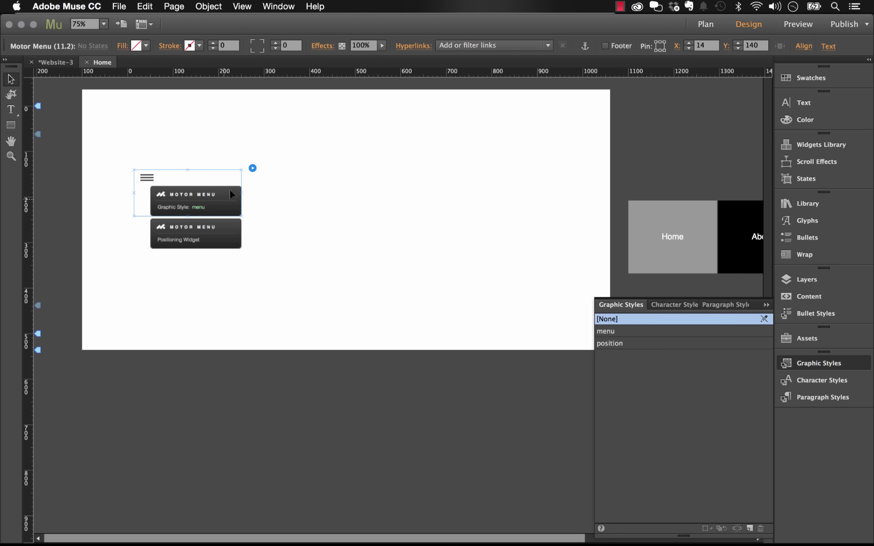
{"action": "left_click", "coordinate": [253, 168]}
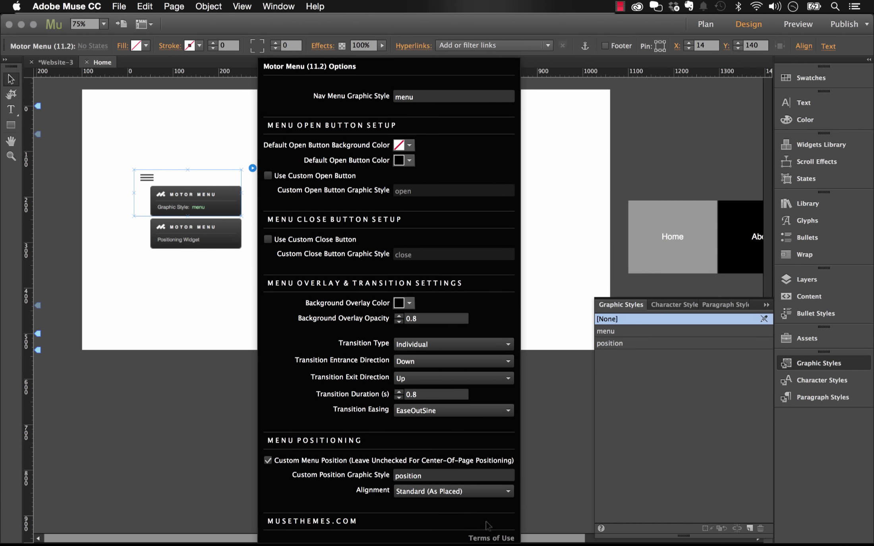
{"action": "left_click", "coordinate": [433, 486]}
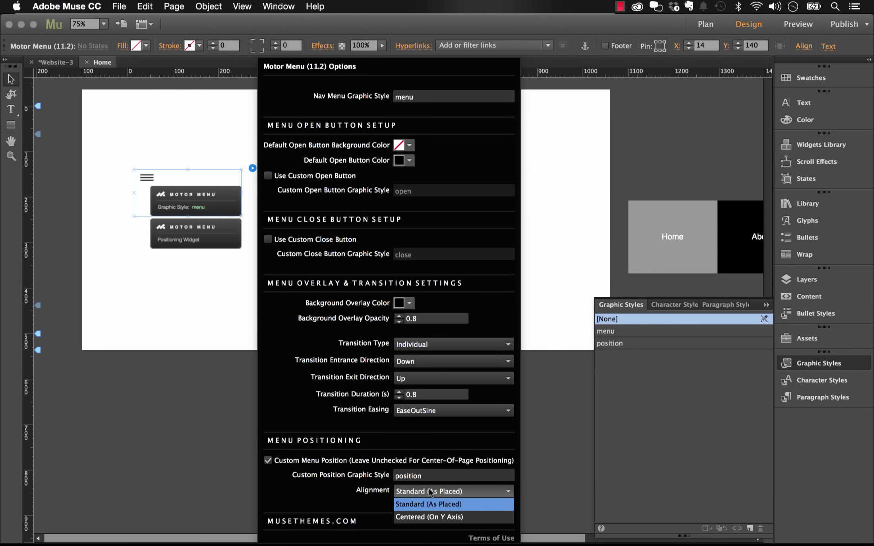
{"action": "left_click", "coordinate": [423, 513]}
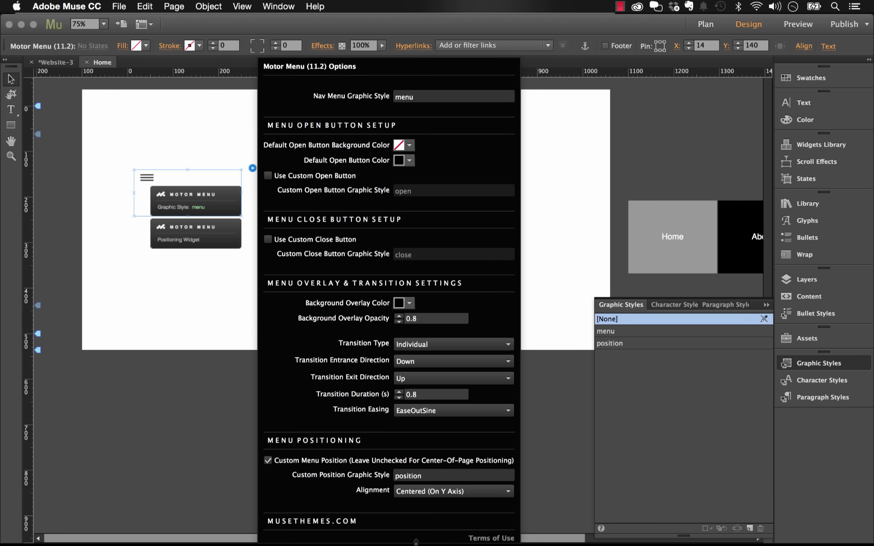
{"action": "left_click", "coordinate": [422, 491]}
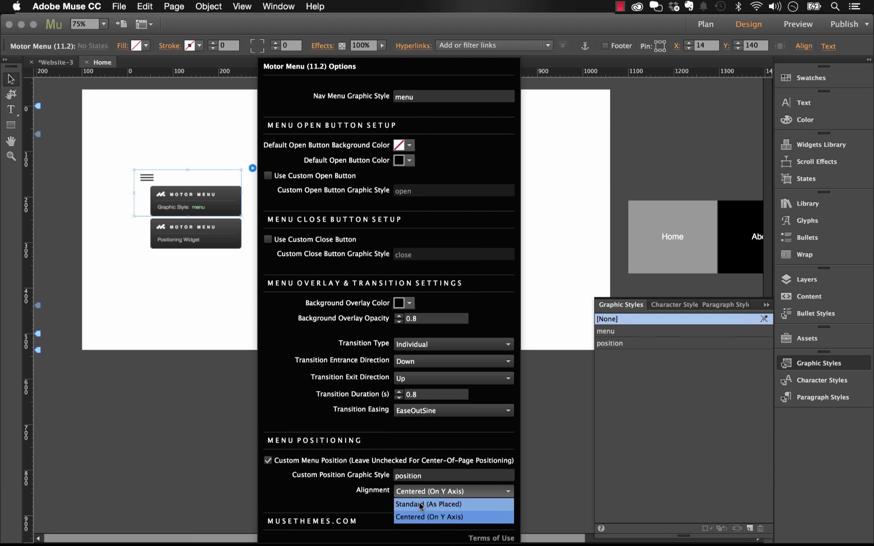
{"action": "left_click", "coordinate": [420, 503]}
{"action": "key", "text": "Escape"}
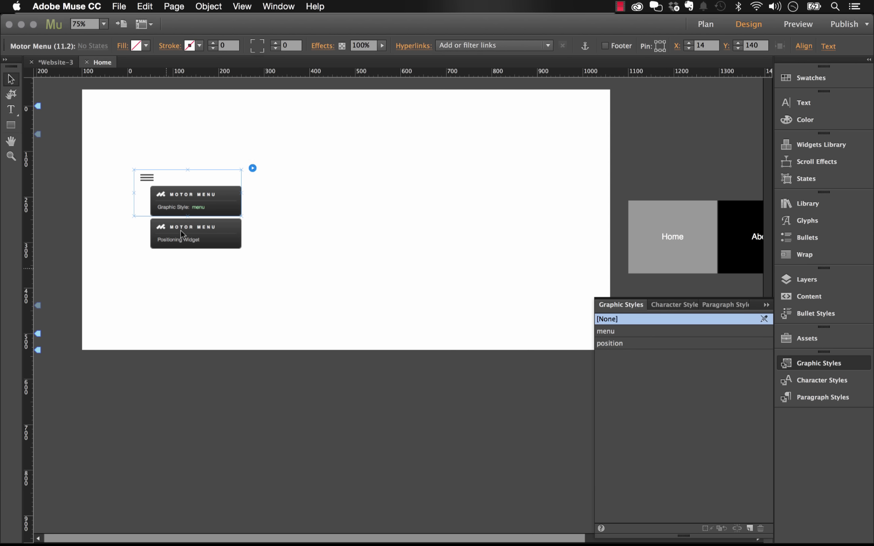
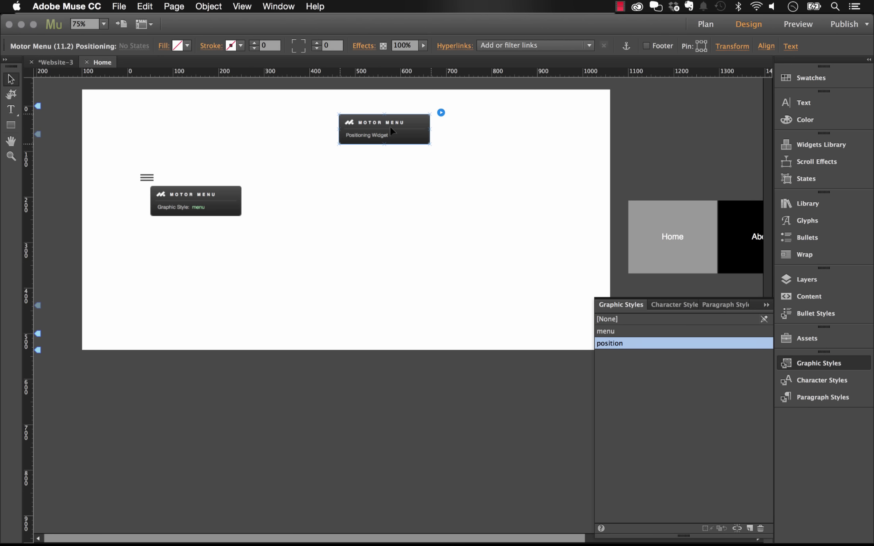
Step: Preview the page in the browser, and open and close the menu to check the moved positioning widget
{"action": "left_click", "coordinate": [258, 102]}
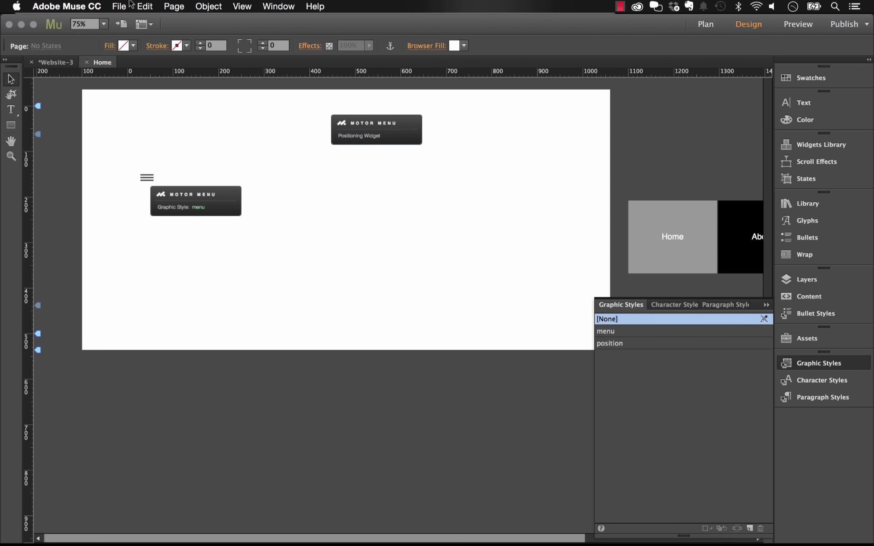
{"action": "left_click", "coordinate": [119, 7]}
{"action": "left_click", "coordinate": [178, 202]}
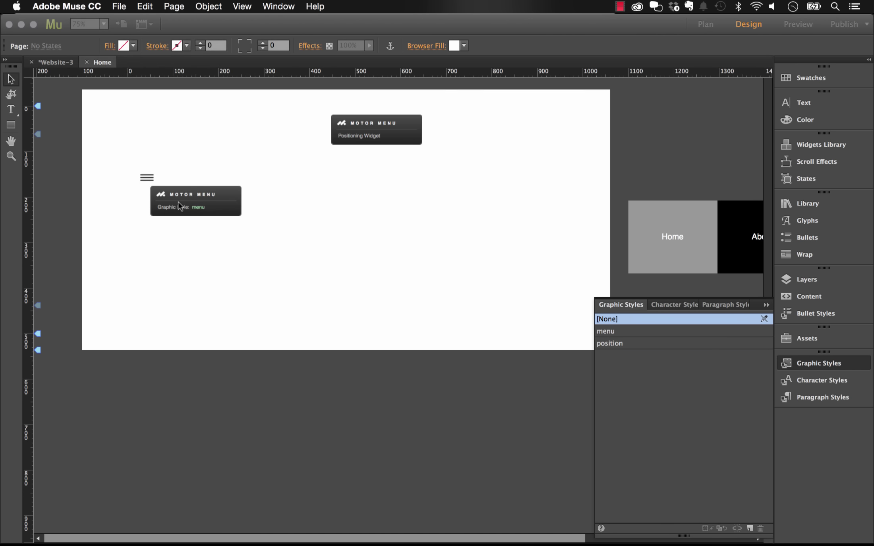
{"action": "left_click", "coordinate": [179, 178]}
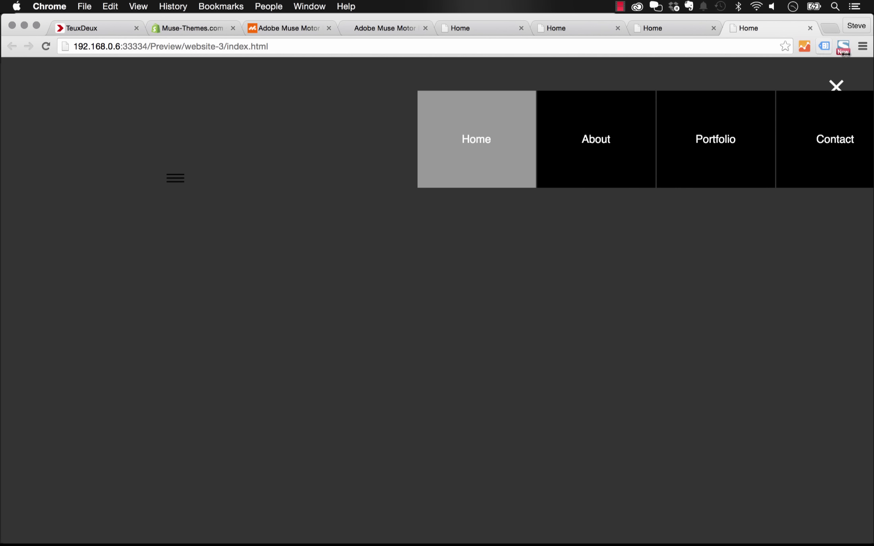
{"action": "left_click", "coordinate": [845, 85]}
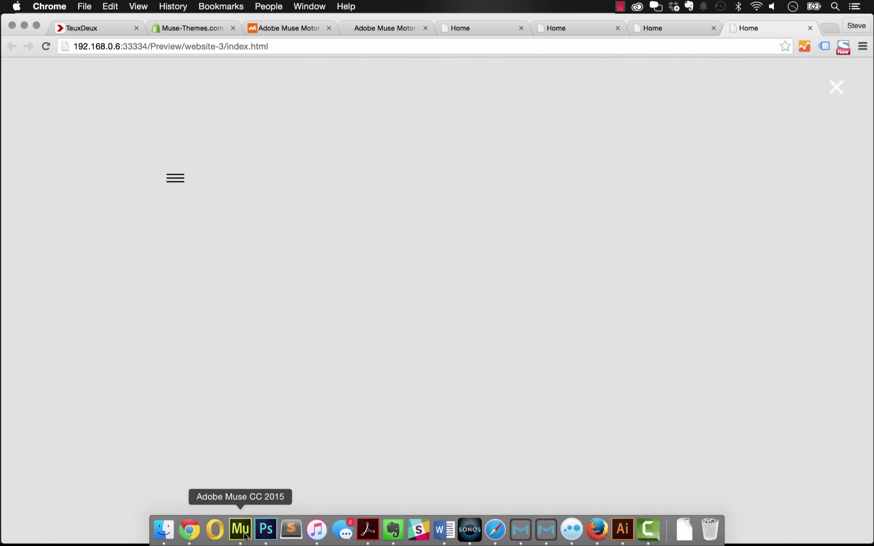
Step: Return to Adobe Muse and set the Motor Menu's alignment to Centered (On Y Axis)
{"action": "left_click", "coordinate": [240, 530]}
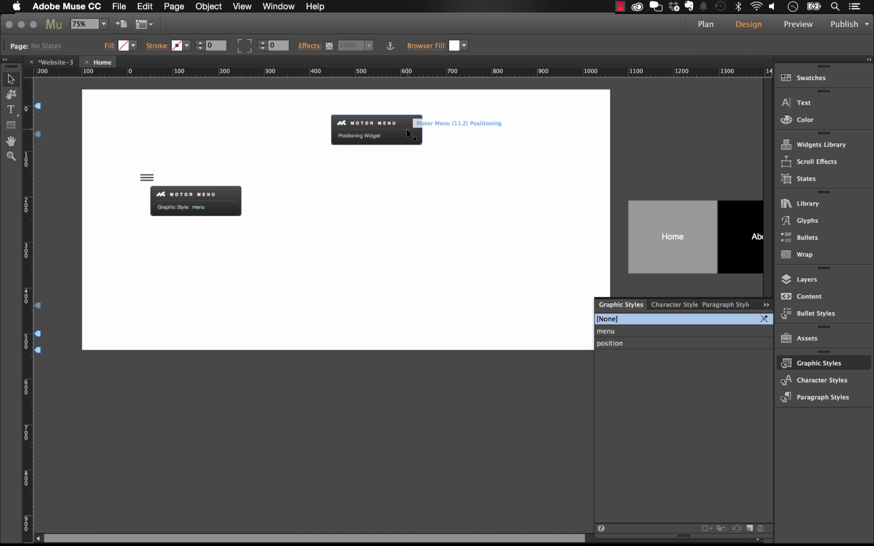
{"action": "left_click", "coordinate": [197, 189]}
{"action": "left_click", "coordinate": [252, 167]}
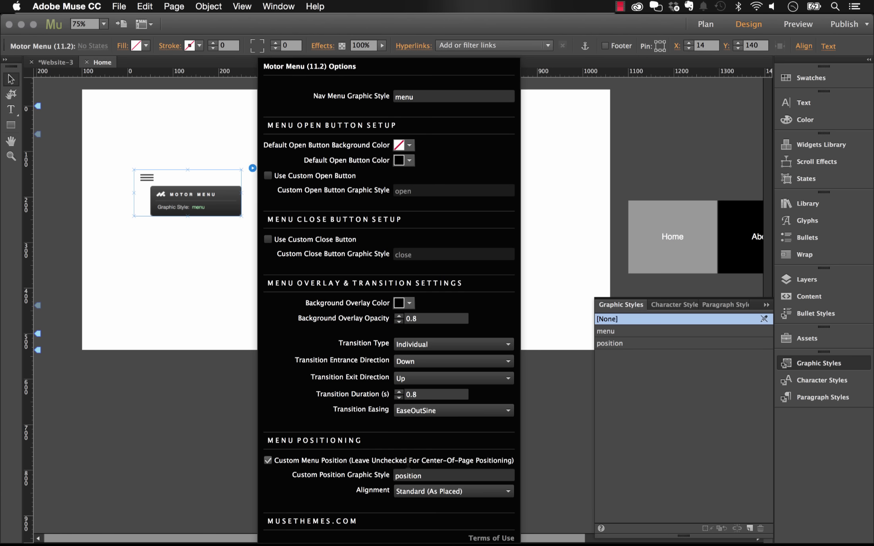
{"action": "left_click", "coordinate": [420, 496]}
{"action": "left_click", "coordinate": [416, 516]}
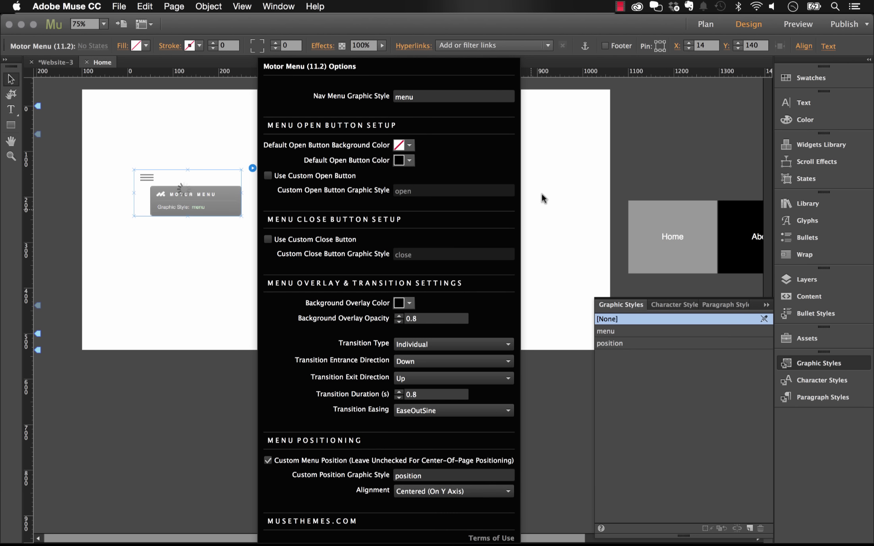
{"action": "left_click", "coordinate": [554, 184]}
{"action": "left_click", "coordinate": [542, 173]}
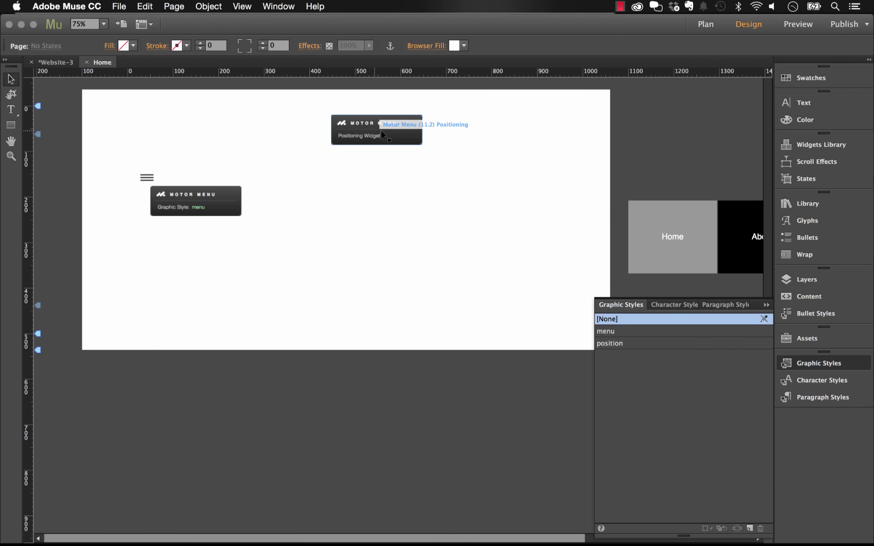
Step: Preview the page in the browser and open the menu to check the centered alignment
{"action": "left_click", "coordinate": [119, 7]}
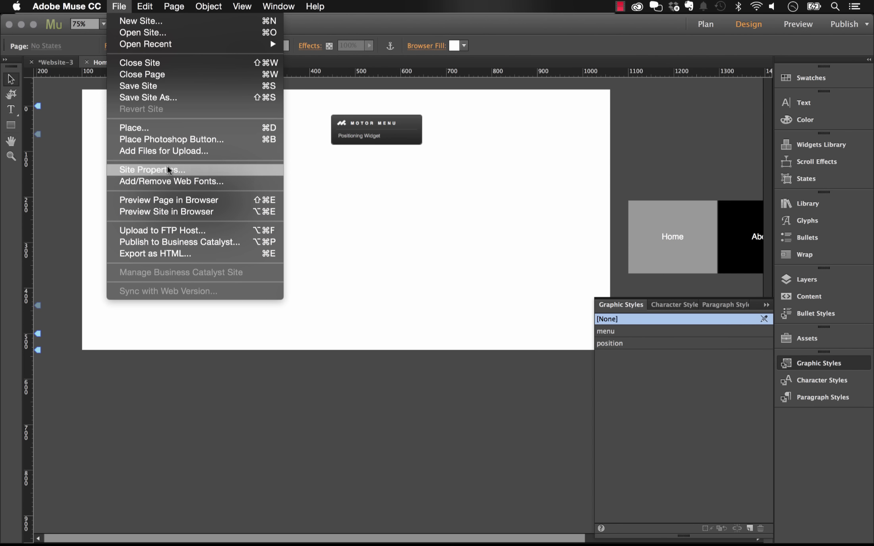
{"action": "left_click", "coordinate": [177, 200]}
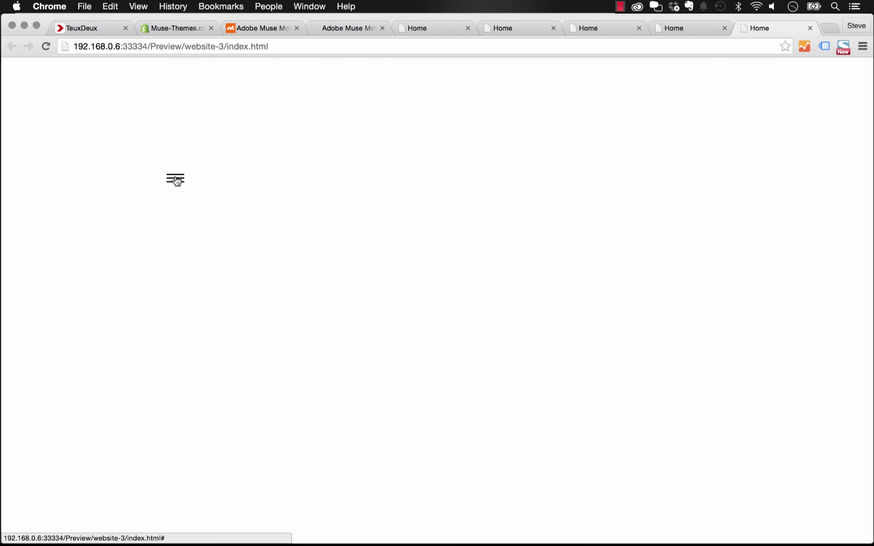
{"action": "left_click", "coordinate": [177, 181]}
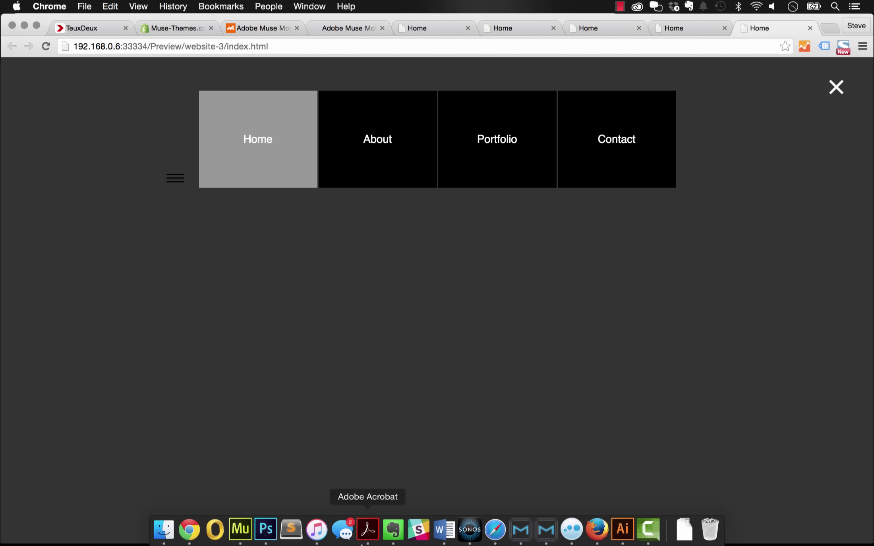
Step: Return to Adobe Muse and restore the Motor Menu's alignment to Standard (As Placed)
{"action": "left_click", "coordinate": [237, 527]}
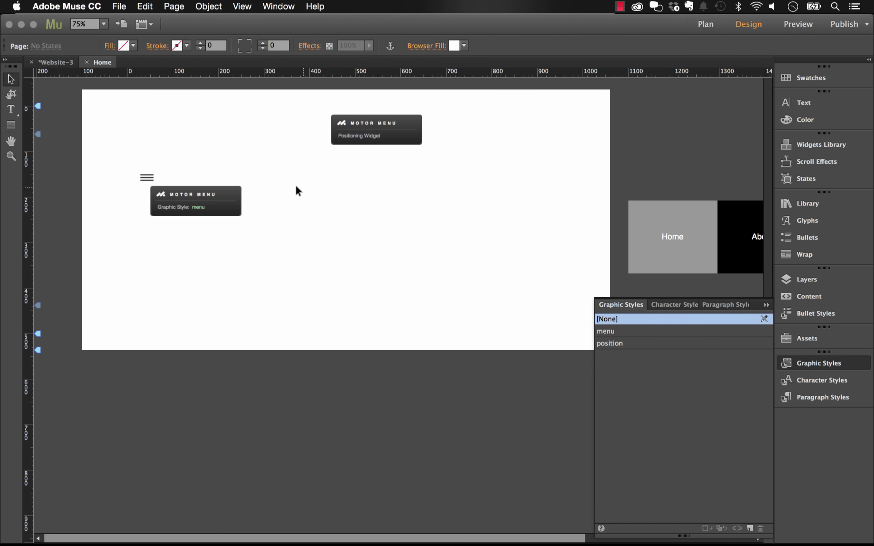
{"action": "left_click", "coordinate": [194, 199]}
{"action": "left_click", "coordinate": [253, 168]}
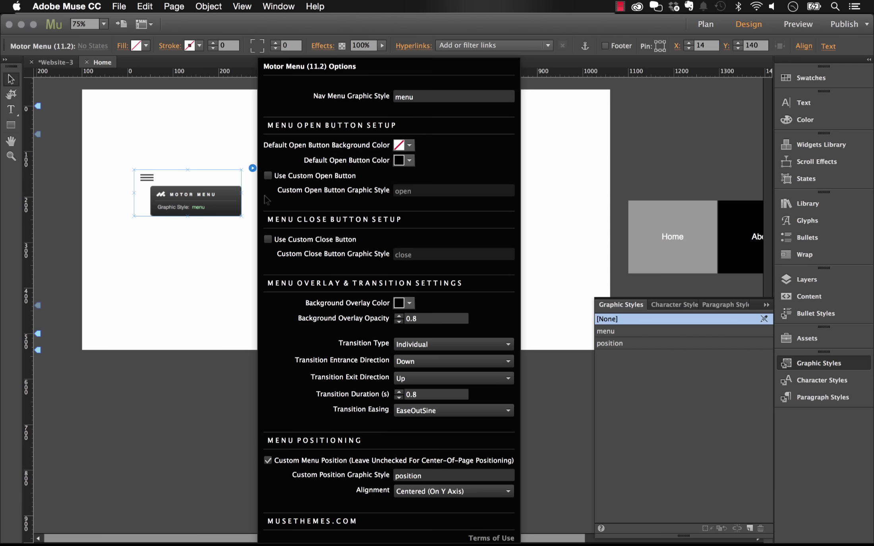
{"action": "left_click", "coordinate": [453, 491]}
{"action": "left_click", "coordinate": [421, 504]}
{"action": "left_click", "coordinate": [244, 125]}
Step: Move the positioning widget below the Motor Menu widget, and place the horizontal menu on the page at X 32, Y 31
{"action": "left_click", "coordinate": [389, 128]}
{"action": "left_click_drag", "start_coordinate": [389, 128], "coordinate": [195, 261]}
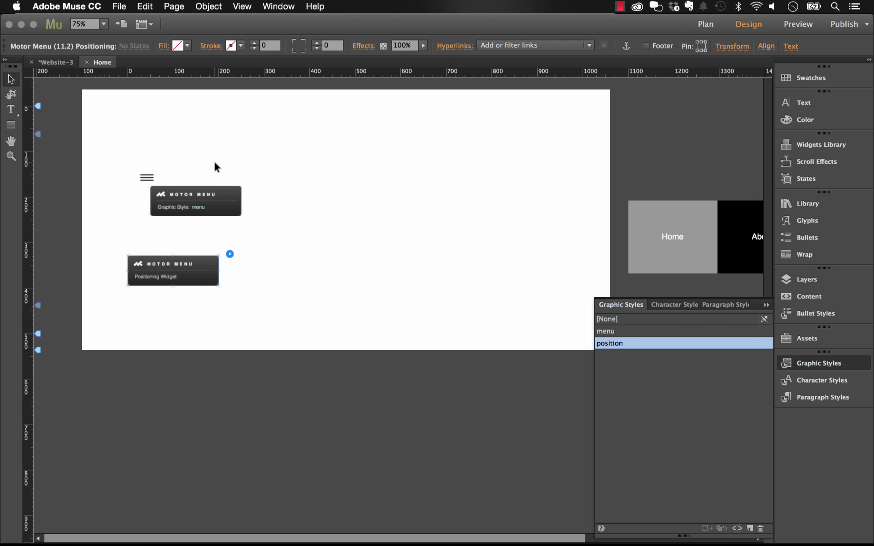
{"action": "left_click_drag", "start_coordinate": [692, 230], "coordinate": [218, 140]}
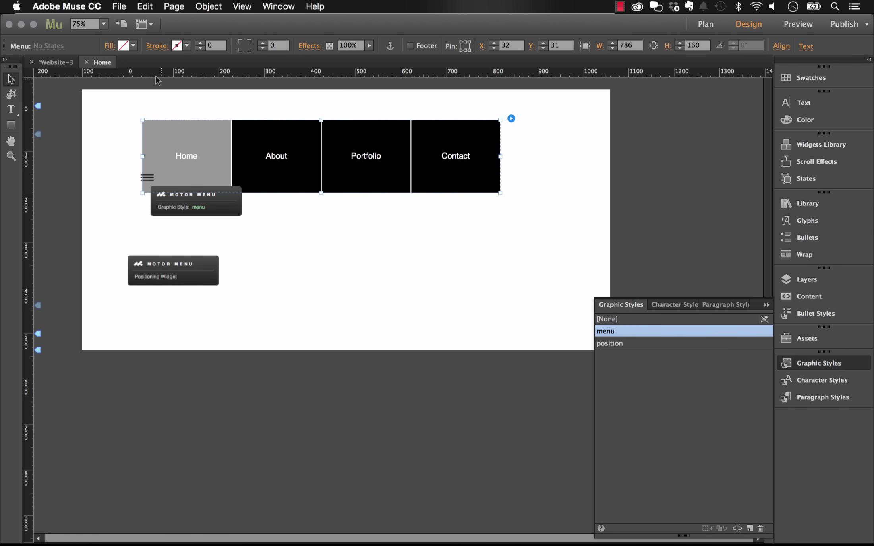
Step: Add a new page named Gallery after the Contact page in the site plan
{"action": "left_click", "coordinate": [56, 65]}
{"action": "left_click", "coordinate": [557, 127]}
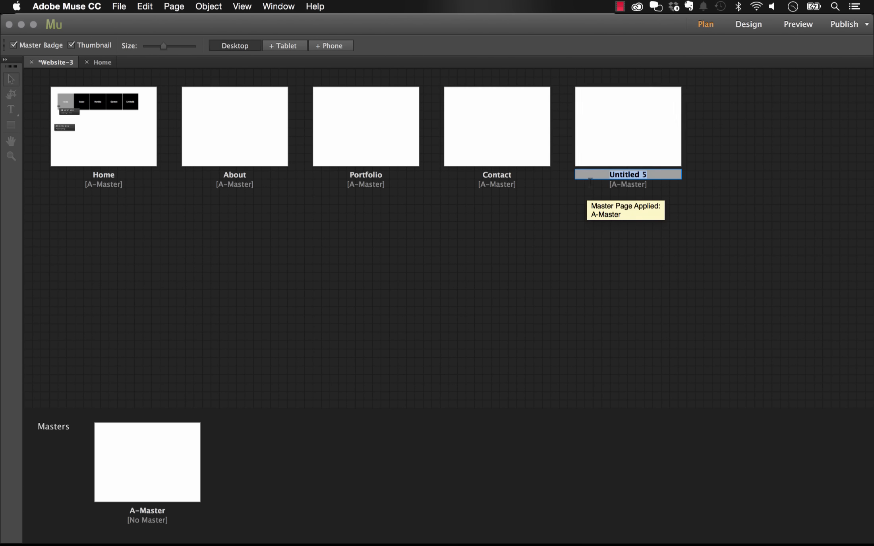
{"action": "type", "text": "Gallery"}
{"action": "key", "text": "Return"}
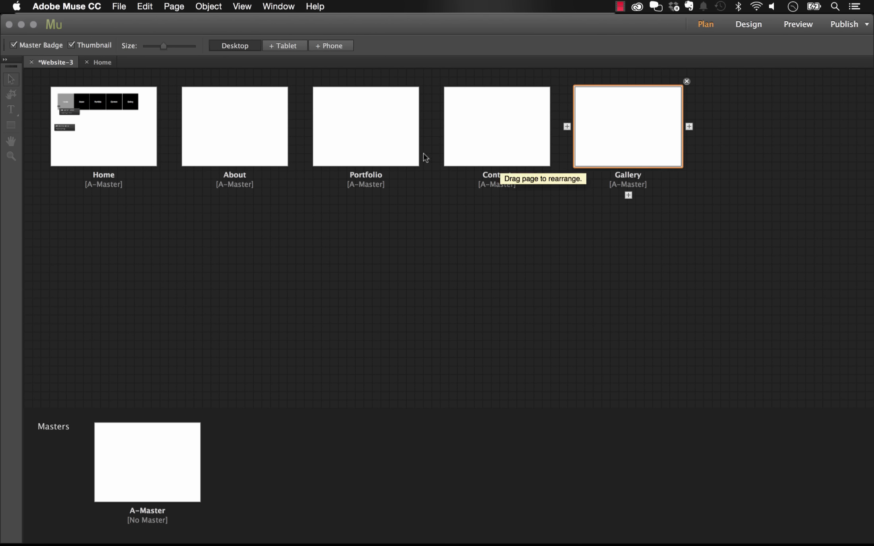
Step: Reopen the Home page and move the horizontal menu below the widgets to X 80, Y 512
{"action": "double_click", "coordinate": [115, 139]}
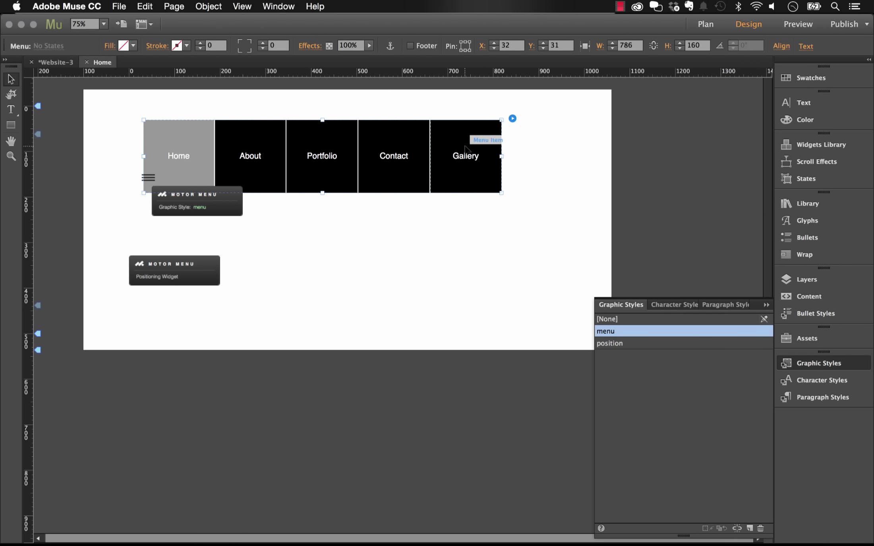
{"action": "left_click_drag", "start_coordinate": [466, 153], "coordinate": [474, 356]}
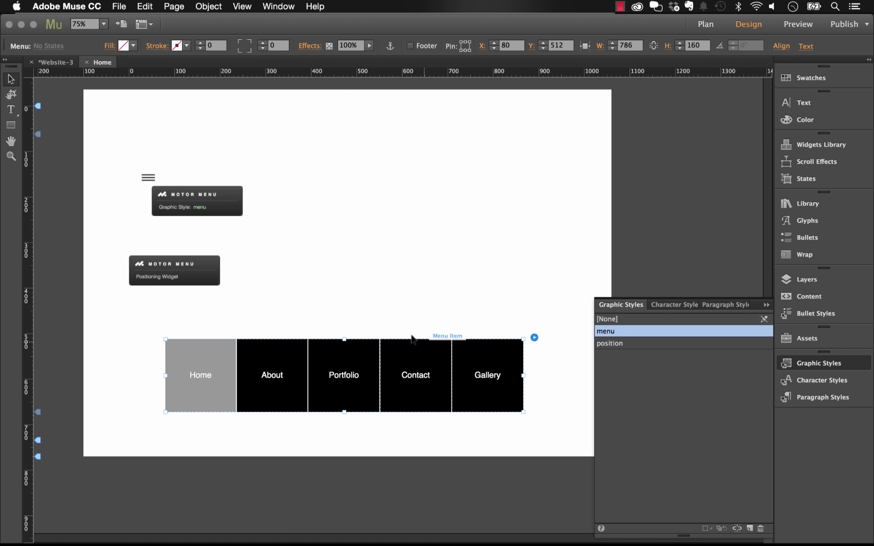